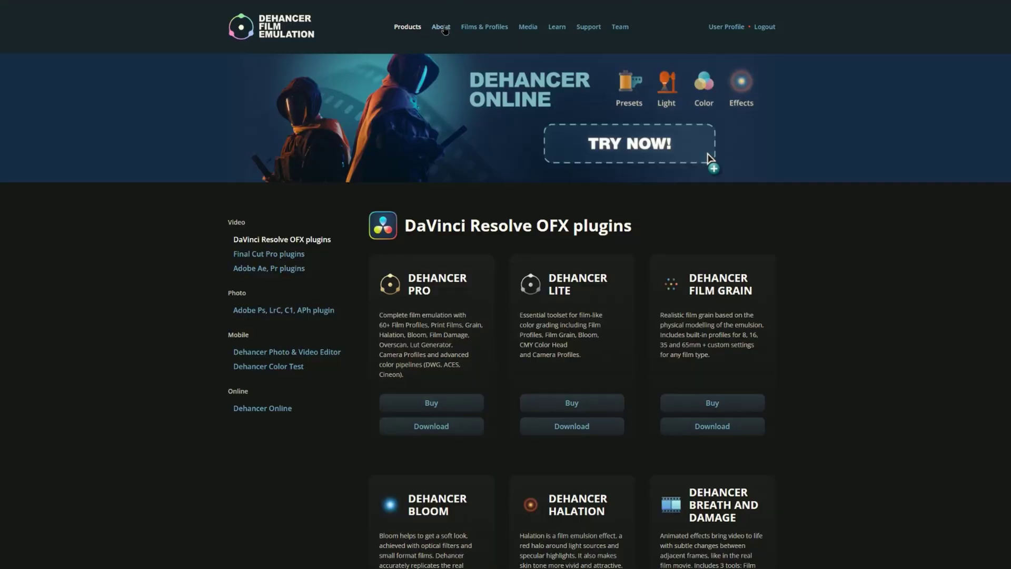
# - Browse the Dehancer site's About, Films & Profiles, Media and Learn pages, including the Tools guides on Input and Film Developer
pyautogui.click(440, 27)
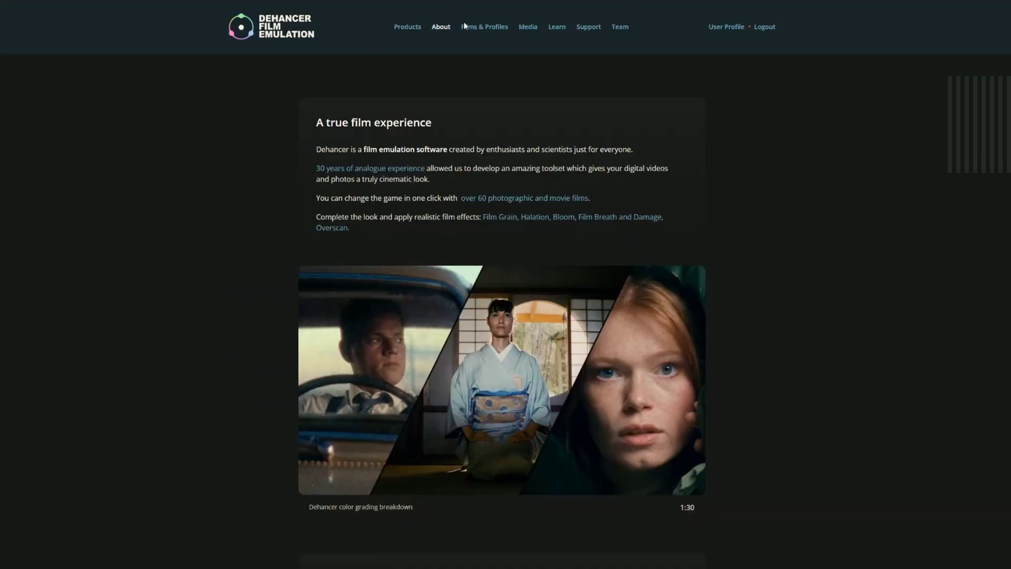
pyautogui.click(485, 28)
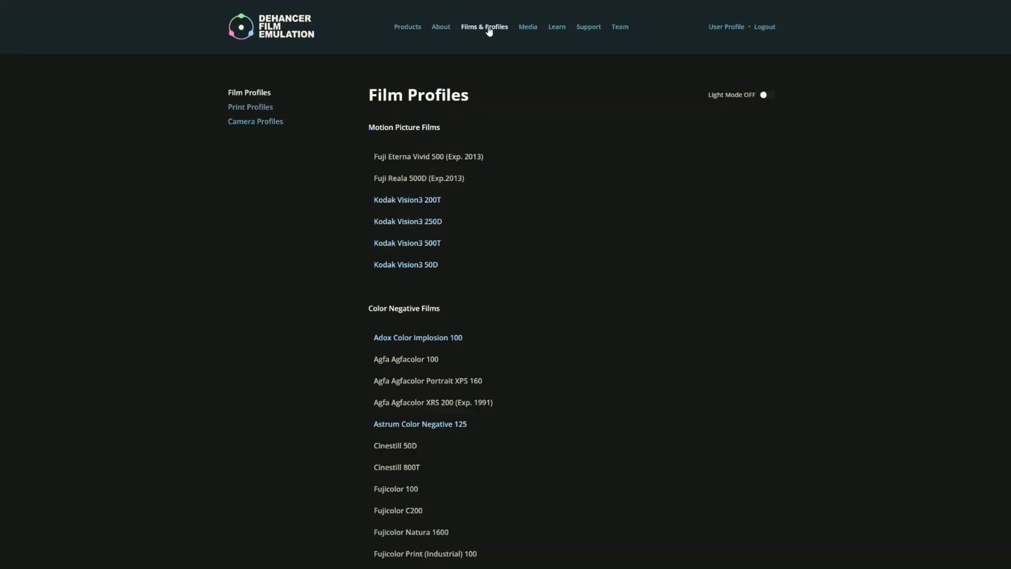
pyautogui.click(528, 29)
pyautogui.scroll(-10, 864, 209)
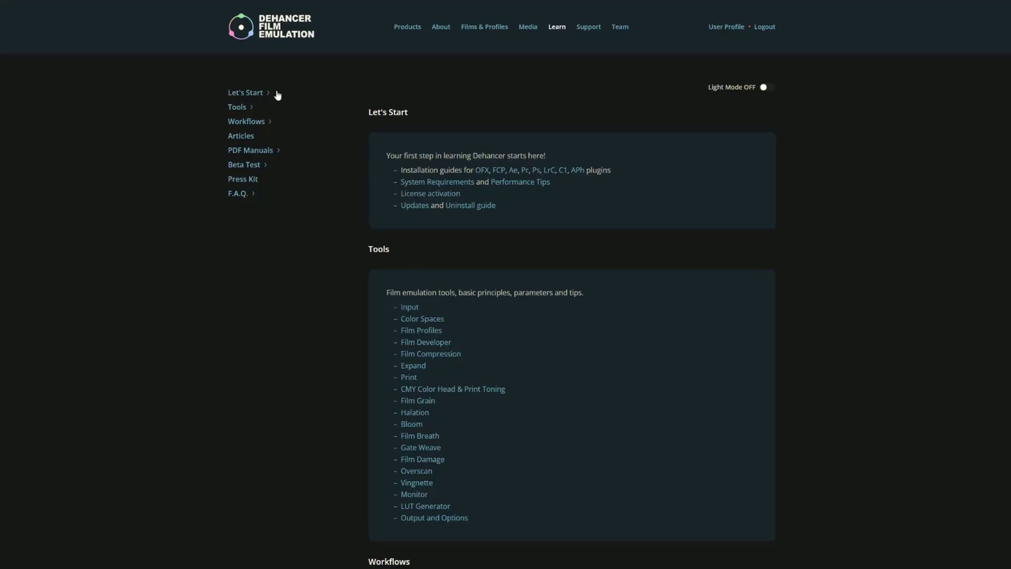
pyautogui.click(238, 107)
pyautogui.click(245, 123)
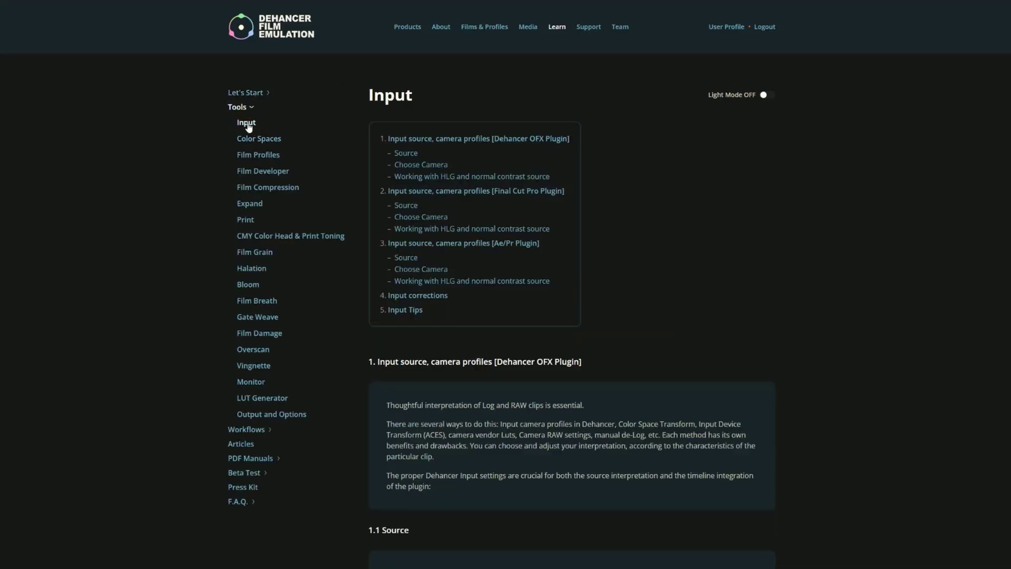
pyautogui.click(255, 176)
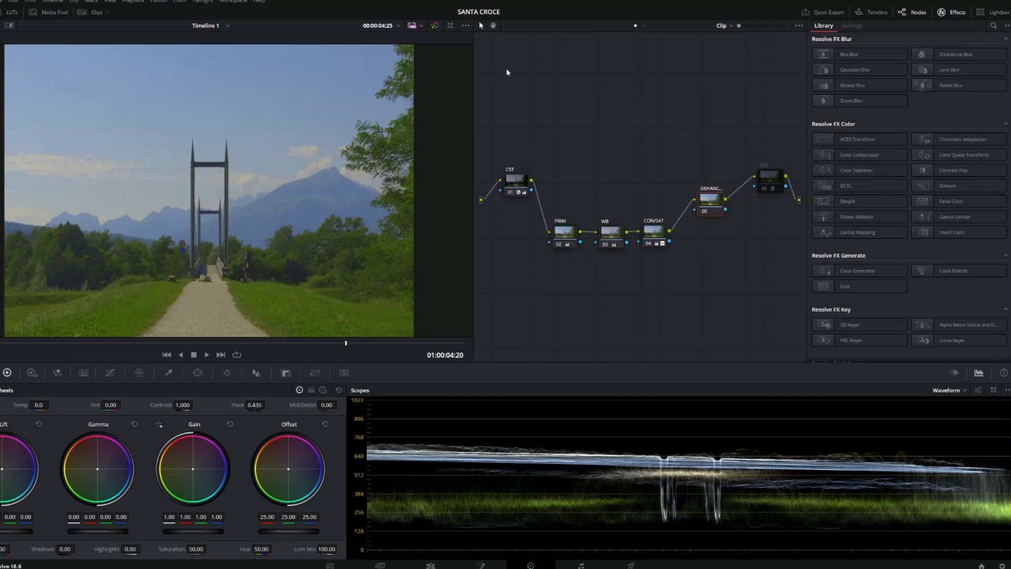
# - Inspect the first CST node's Color Space Transform settings and compare the bridge shot with all grades bypassed and active
pyautogui.click(520, 182)
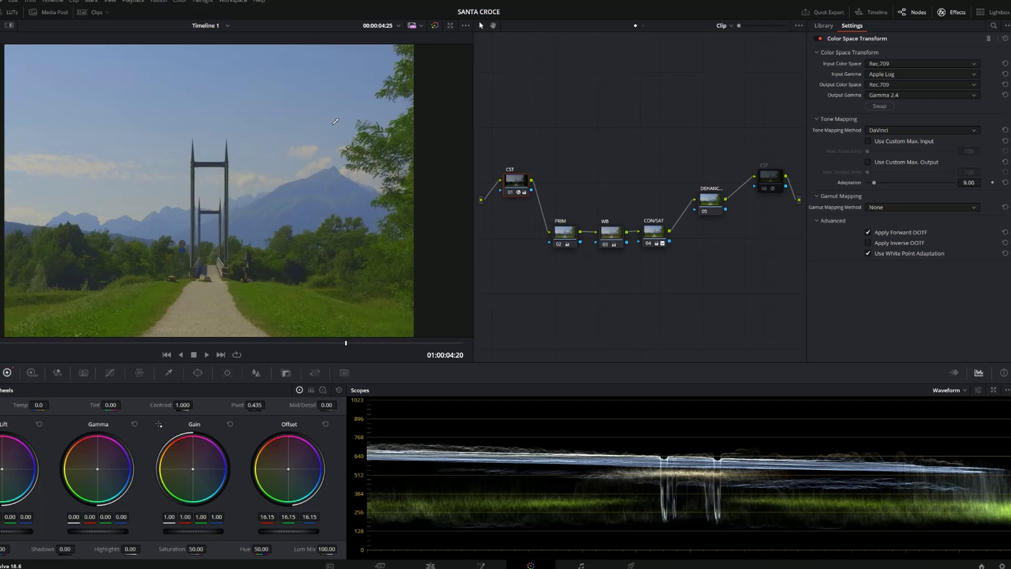
pyautogui.click(434, 26)
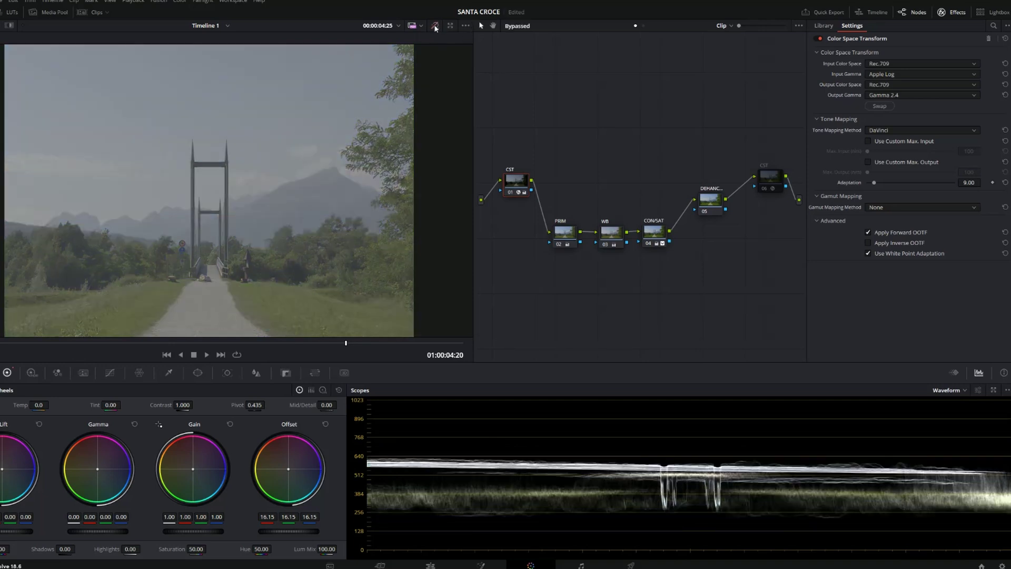
pyautogui.click(435, 26)
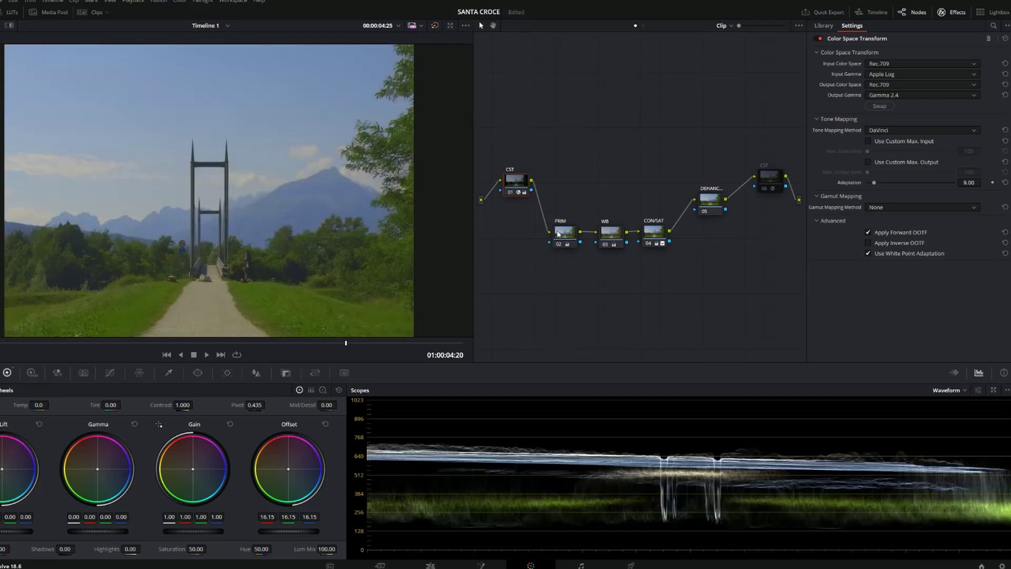
# - Apply the Dehancer Pro 7.2.0 film emulation effect to the DEHANCER node
pyautogui.click(714, 196)
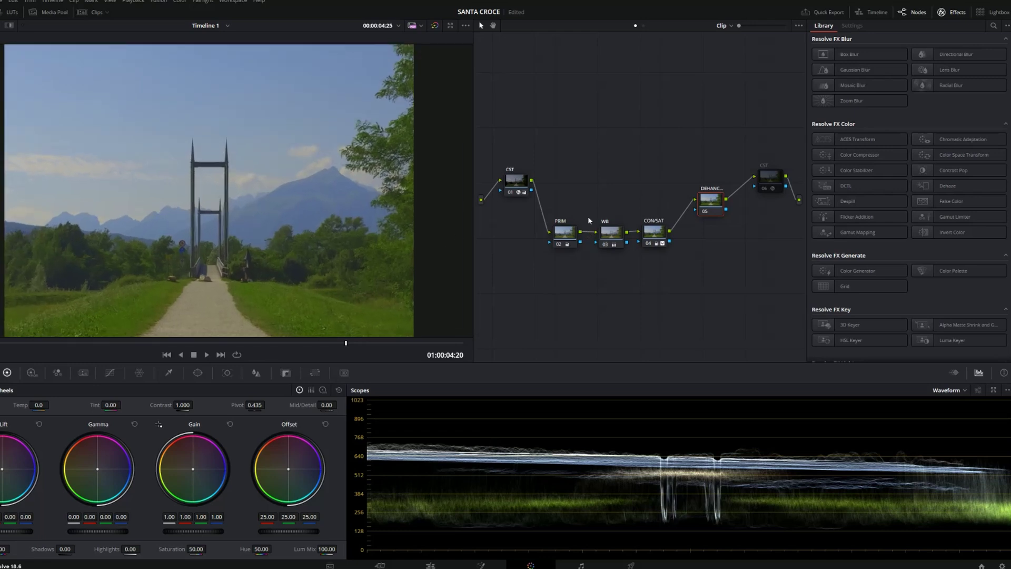
pyautogui.scroll(-5, 837, 197)
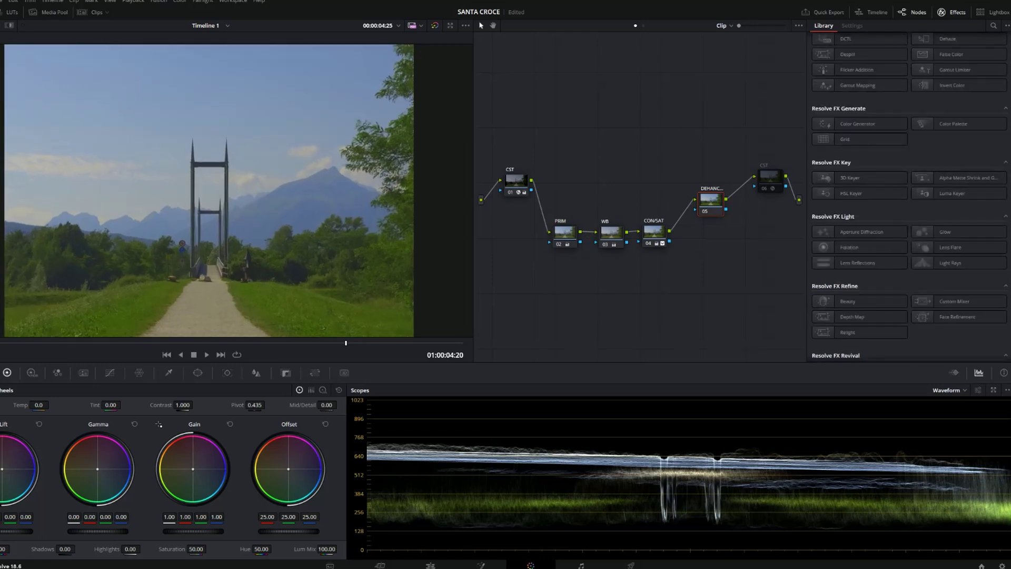
pyautogui.scroll(3, 859, 137)
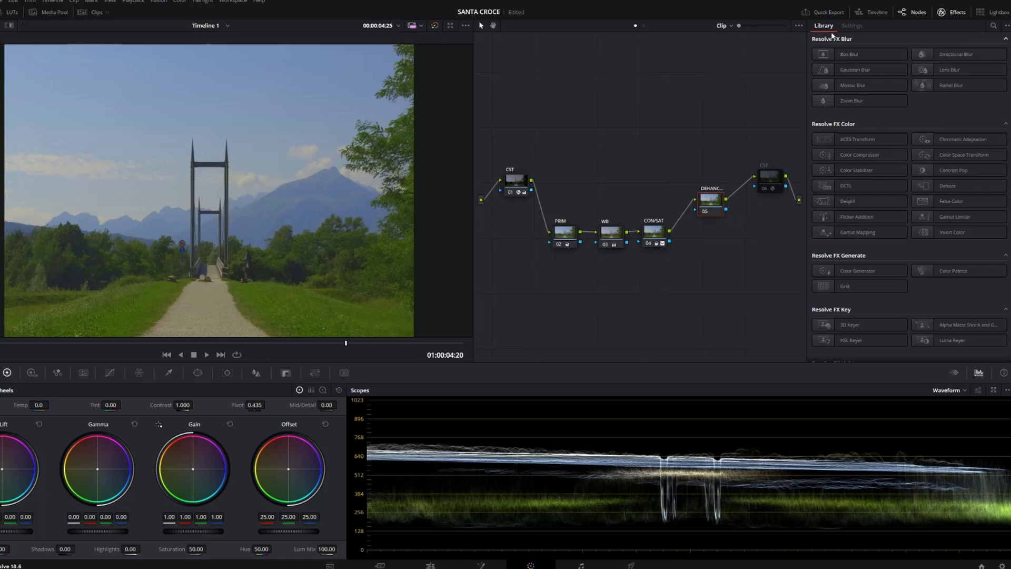
pyautogui.scroll(-15, 986, 349)
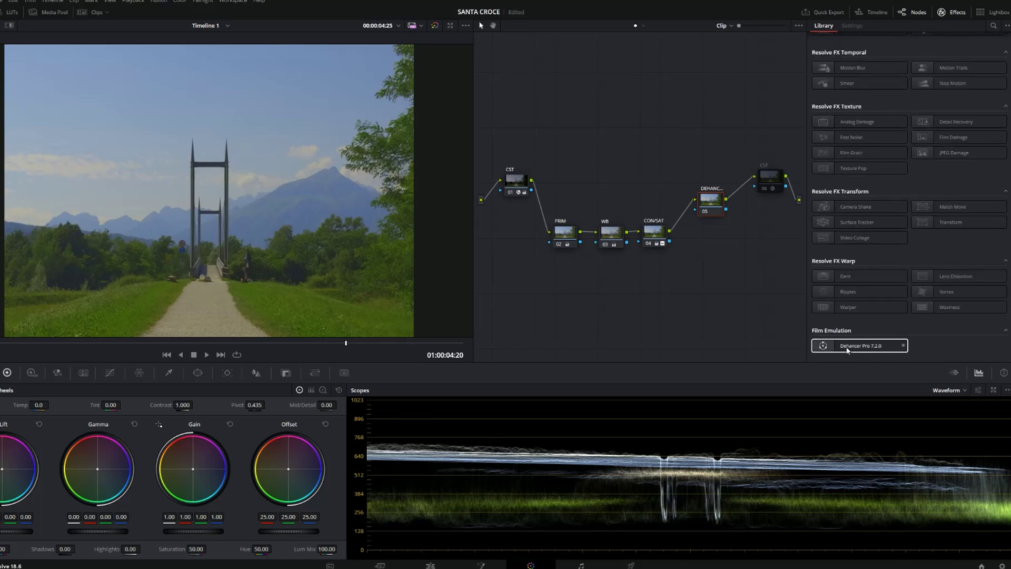
pyautogui.moveTo(846, 351); pyautogui.dragTo(714, 204)
# - Review the Dehancer Pro settings, especially the Input source and compensation parameters, against the preceding correction nodes
pyautogui.scroll(-12, 890, 289)
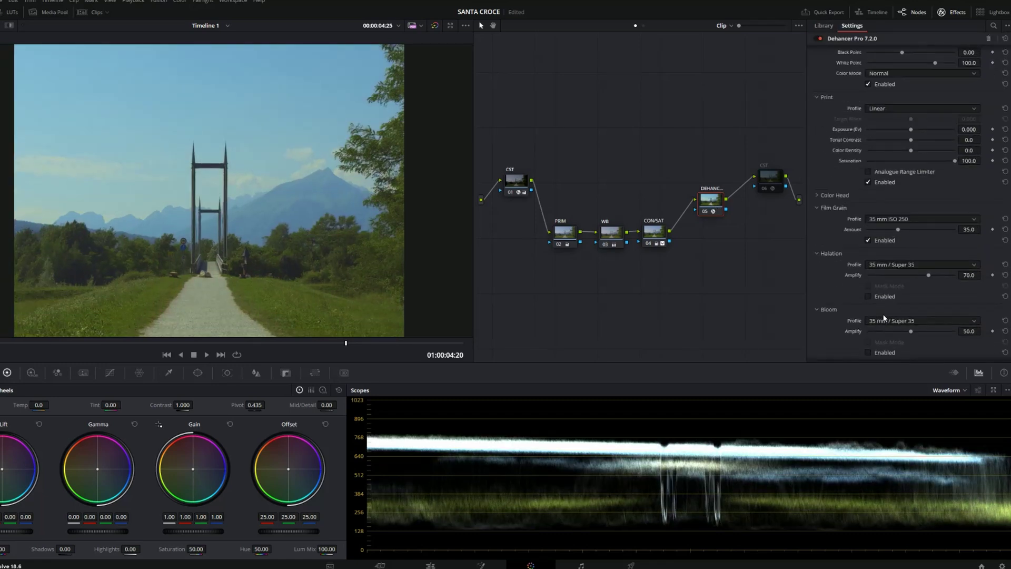
pyautogui.scroll(-3, 820, 301)
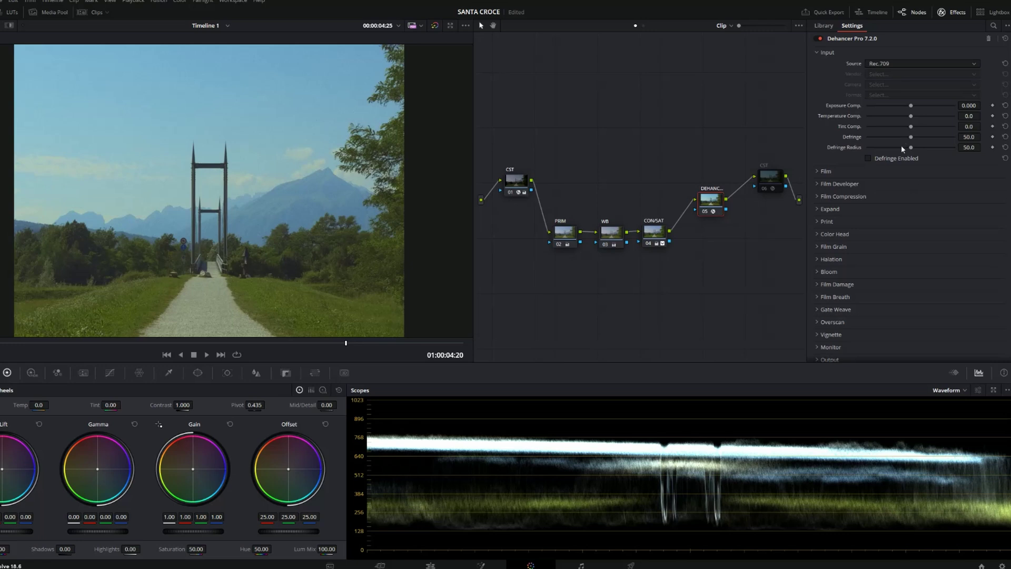
pyautogui.scroll(-3, 889, 259)
pyautogui.scroll(3, 889, 258)
pyautogui.moveTo(647, 201); pyautogui.dragTo(561, 275)
pyautogui.click(690, 170)
pyautogui.moveTo(911, 106); pyautogui.dragTo(882, 133)
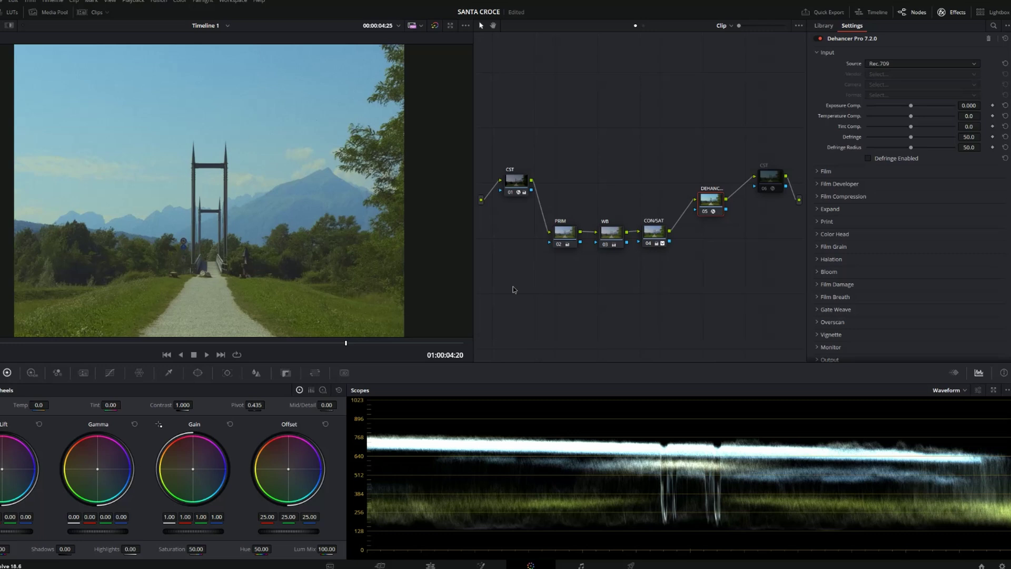
pyautogui.moveTo(513, 289); pyautogui.dragTo(637, 200)
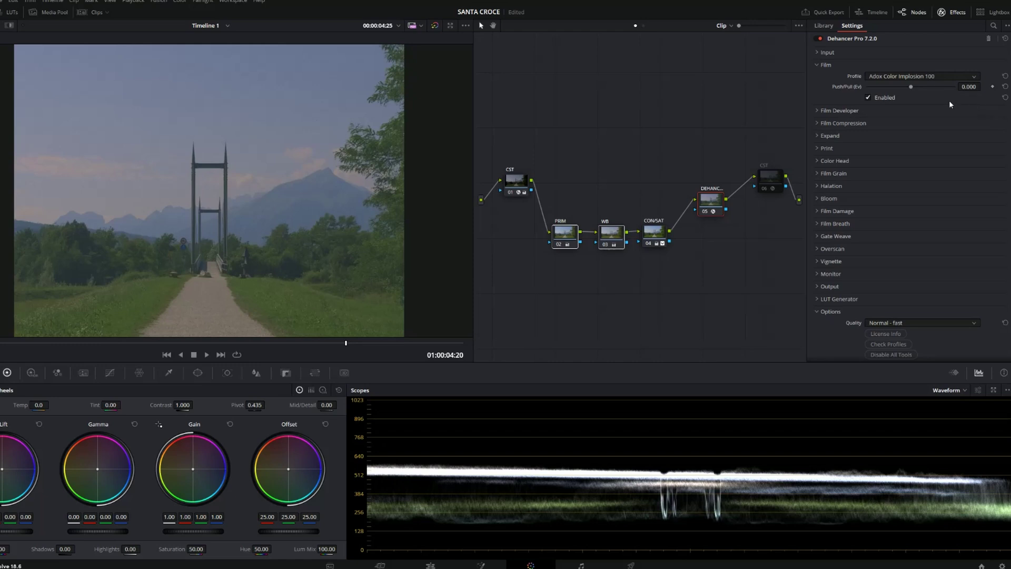
# - Go through the film profiles in Dehancer's Film section and choose Kodak Portra 400
pyautogui.click(977, 94)
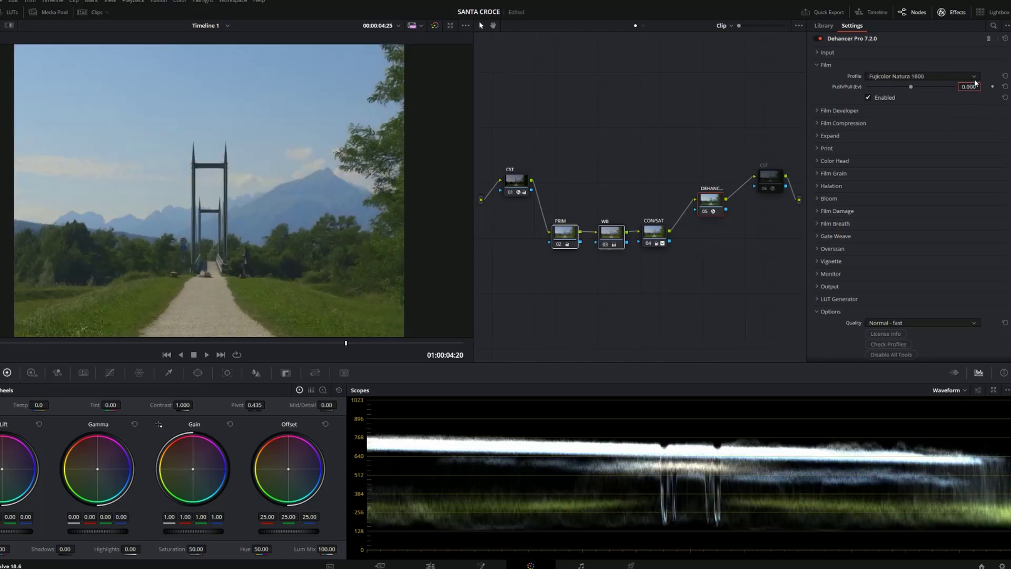
pyautogui.press('Down')
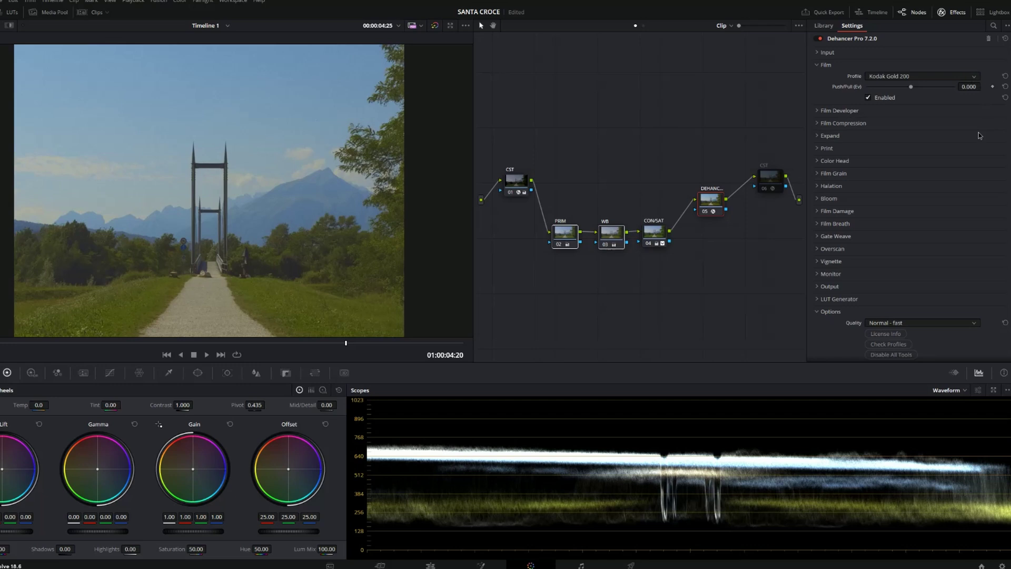
pyautogui.press('Down')
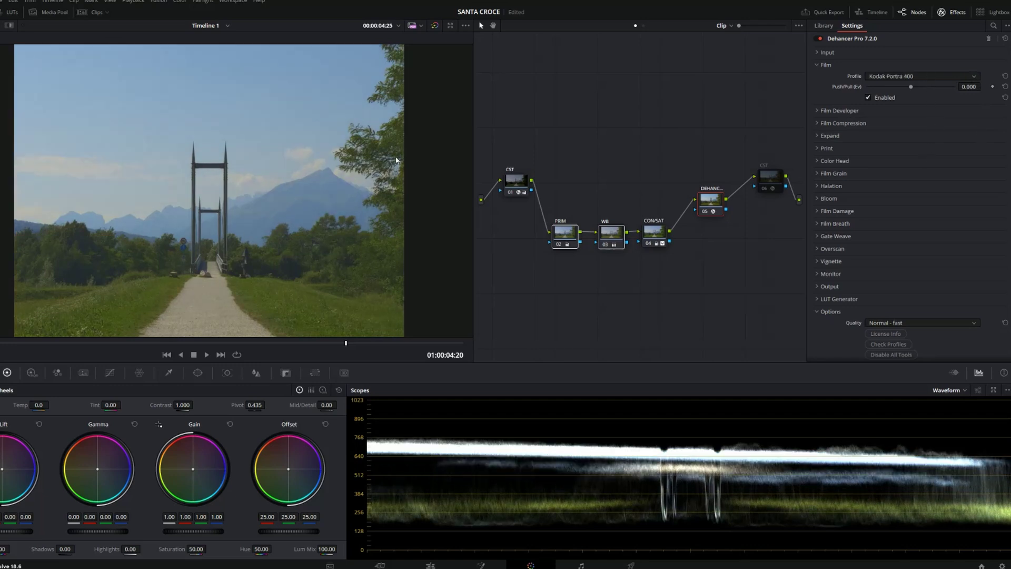
# - Compare the bridge shot with the Kodak Portra 400 film profile disabled and enabled
pyautogui.click(868, 98)
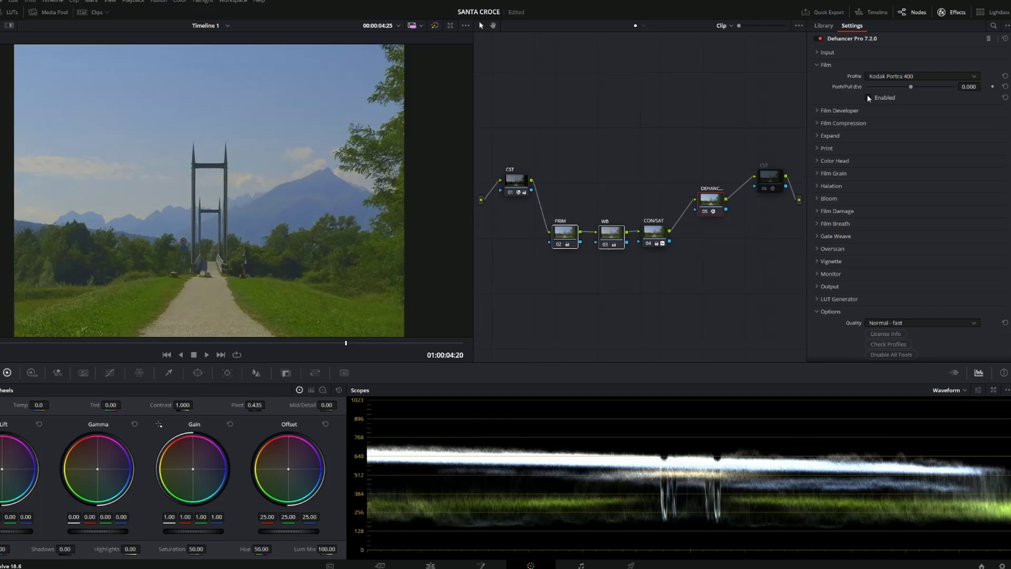
pyautogui.click(868, 98)
pyautogui.click(868, 98)
pyautogui.click(868, 98)
pyautogui.click(868, 98)
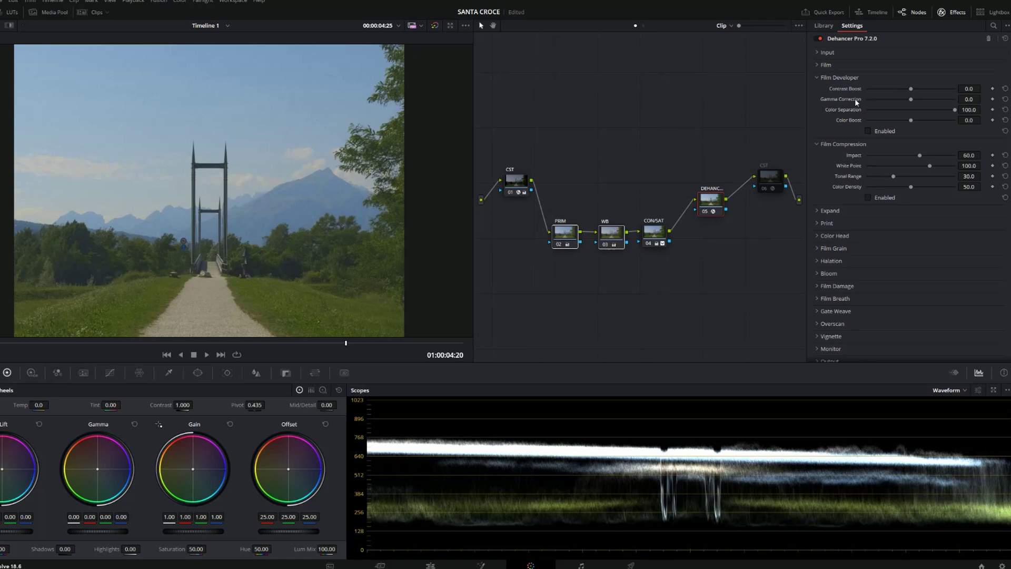
# - Try Film Developer with Contrast Boost 18.1 and Color Boost 67.6, and try Film Compression with a lower Impact
pyautogui.click(867, 131)
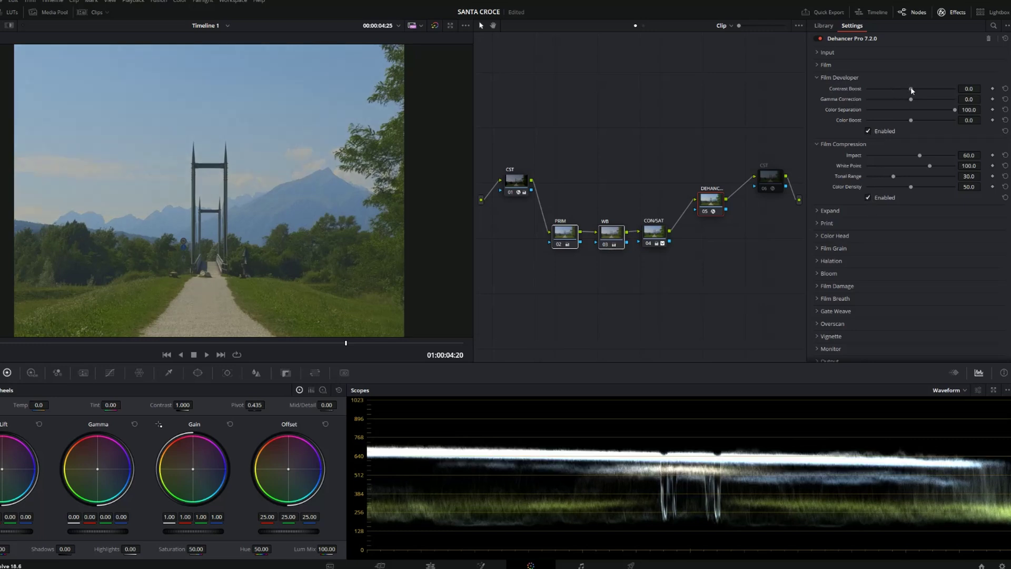
pyautogui.moveTo(911, 87); pyautogui.dragTo(920, 119)
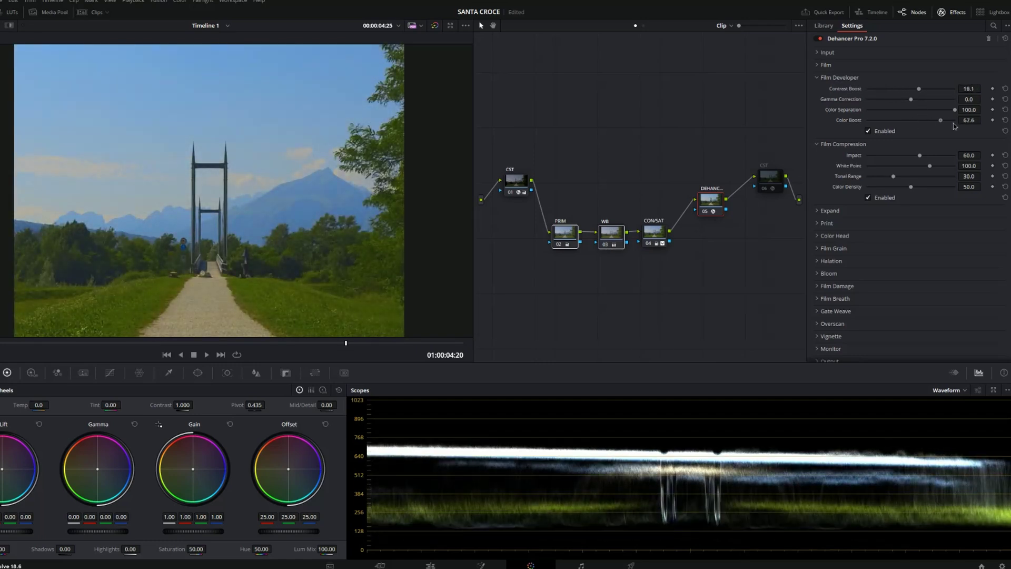
pyautogui.click(1005, 88)
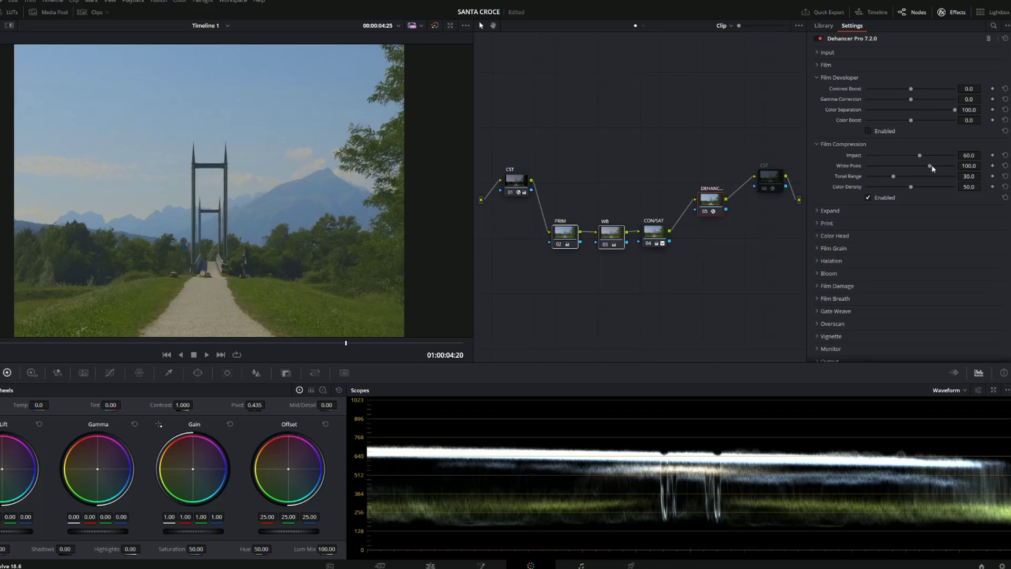
pyautogui.moveTo(930, 166)
pyautogui.mouseDown()
pyautogui.moveTo(910, 166)
pyautogui.moveTo(929, 166)
pyautogui.mouseUp()
pyautogui.moveTo(919, 155); pyautogui.dragTo(887, 156)
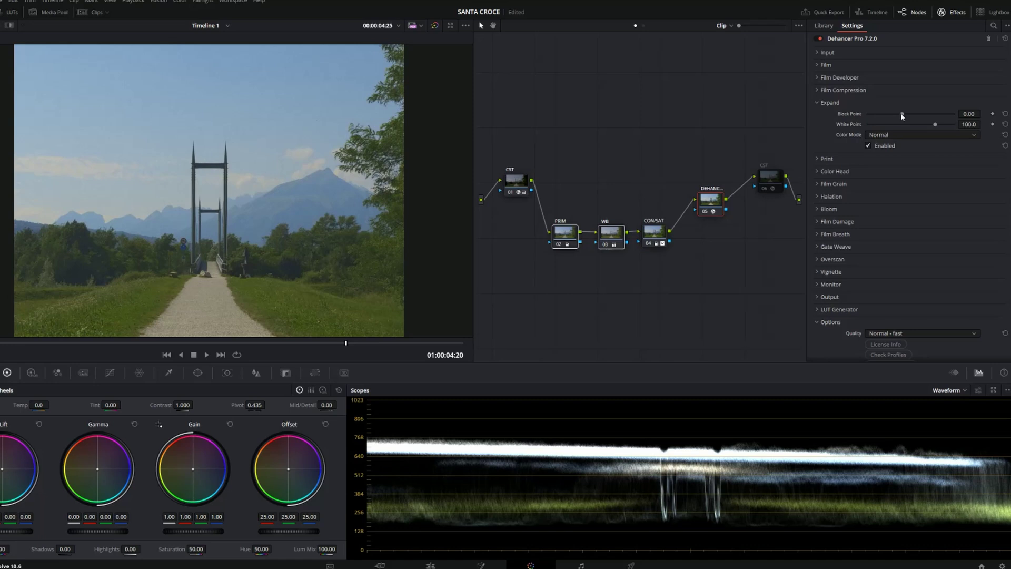
# - Set Expand's Black Point to 8.57 and White Point to 81.0, and compare the image with Expand off and on
pyautogui.moveTo(901, 114); pyautogui.dragTo(918, 114)
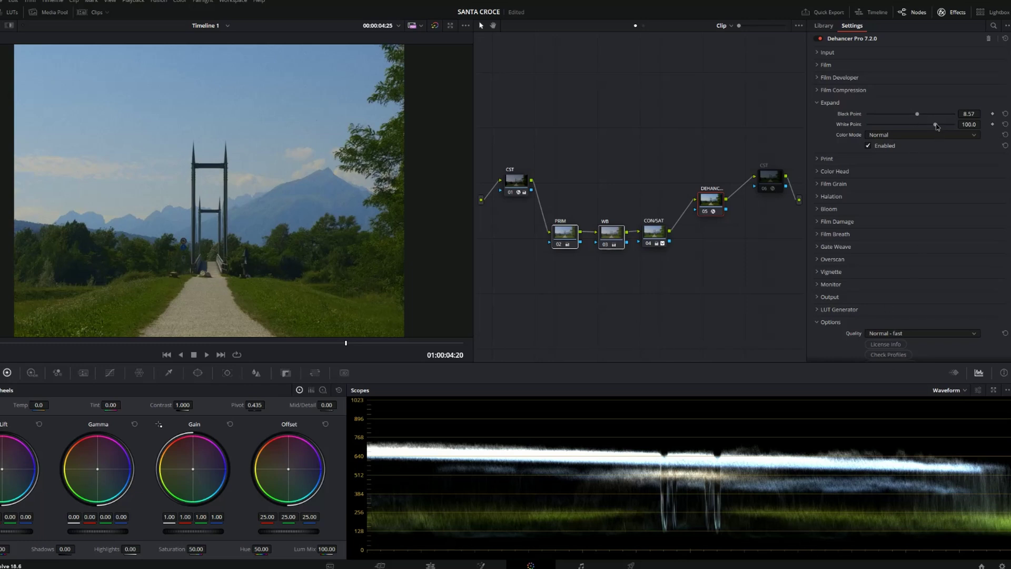
pyautogui.moveTo(935, 125)
pyautogui.mouseDown()
pyautogui.moveTo(852, 133)
pyautogui.moveTo(918, 124)
pyautogui.mouseUp()
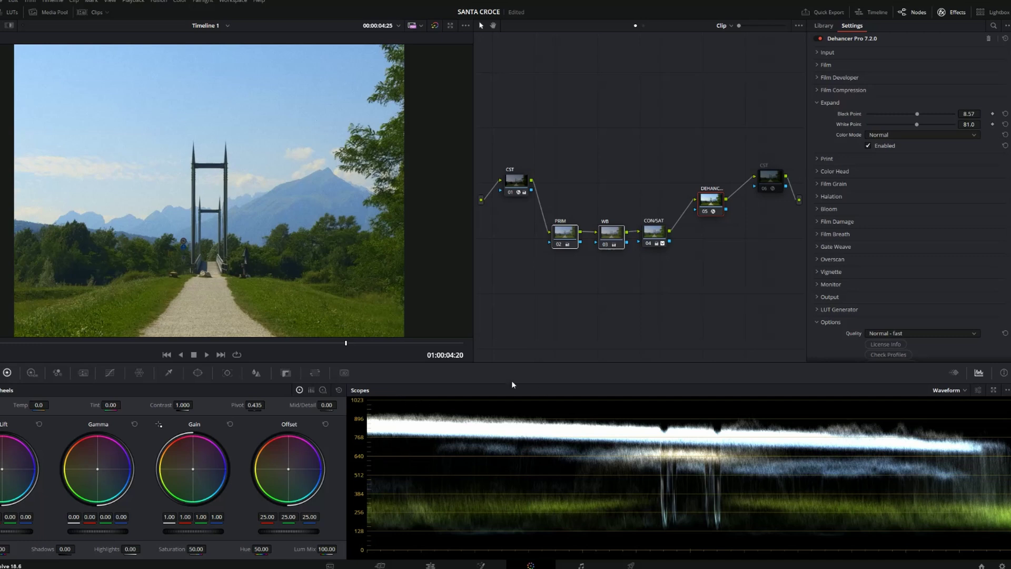
pyautogui.click(868, 146)
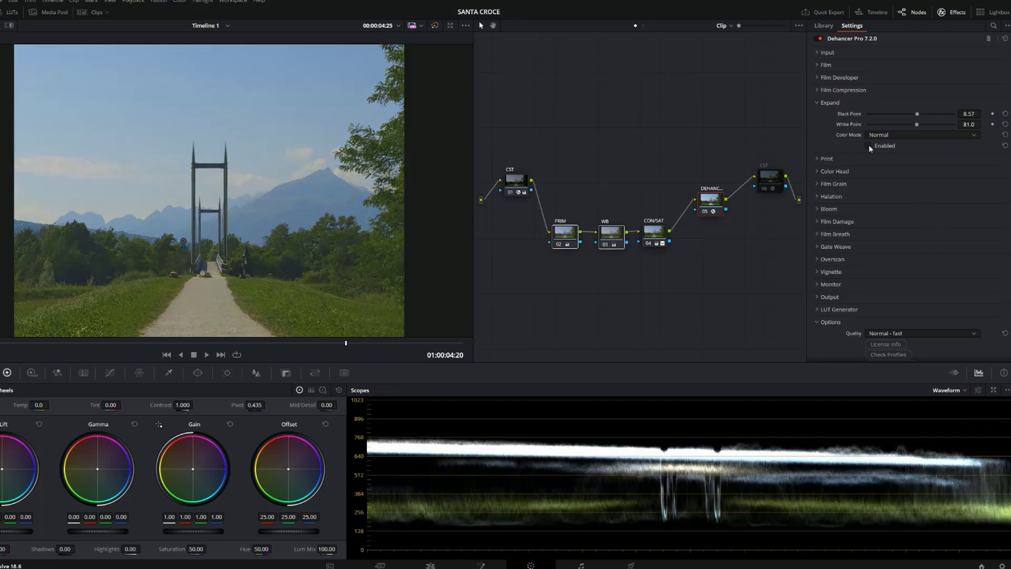
pyautogui.click(868, 146)
# - Try print profiles in the Print section, choose Kodak 2383 Print Film, and check it against the chosen film profile
pyautogui.click(894, 158)
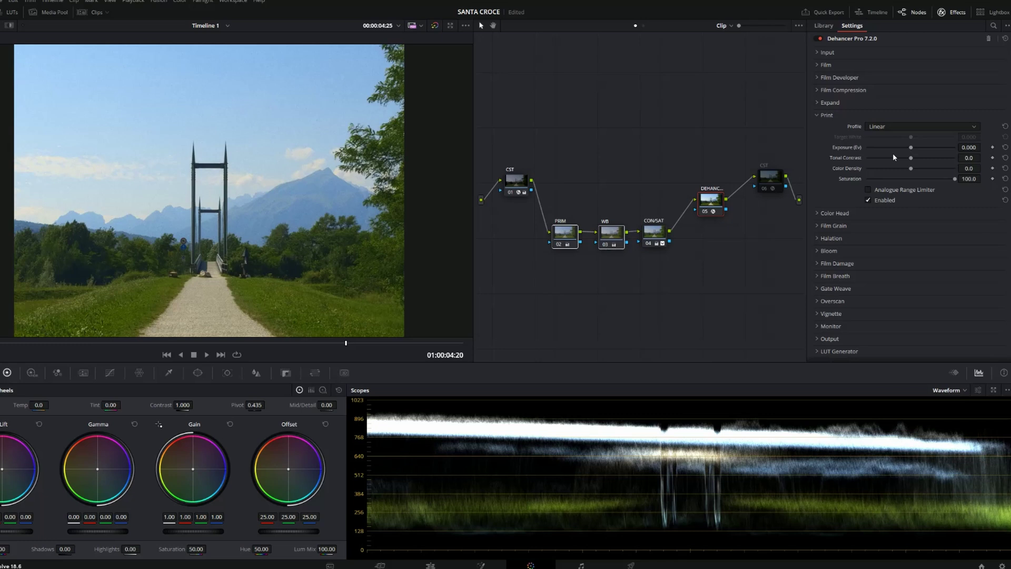
pyautogui.click(903, 126)
pyautogui.click(902, 135)
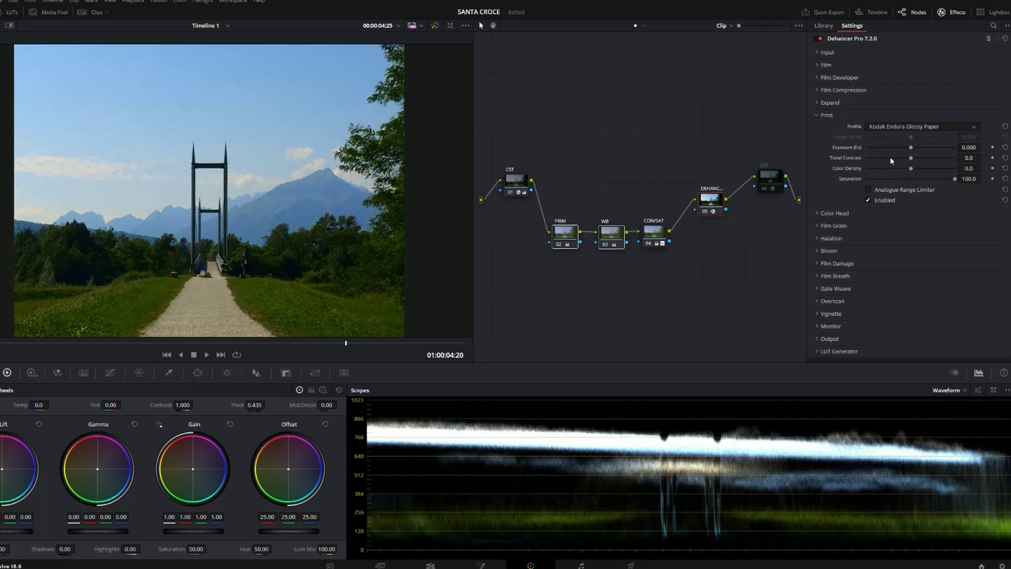
pyautogui.scroll(1, 895, 126)
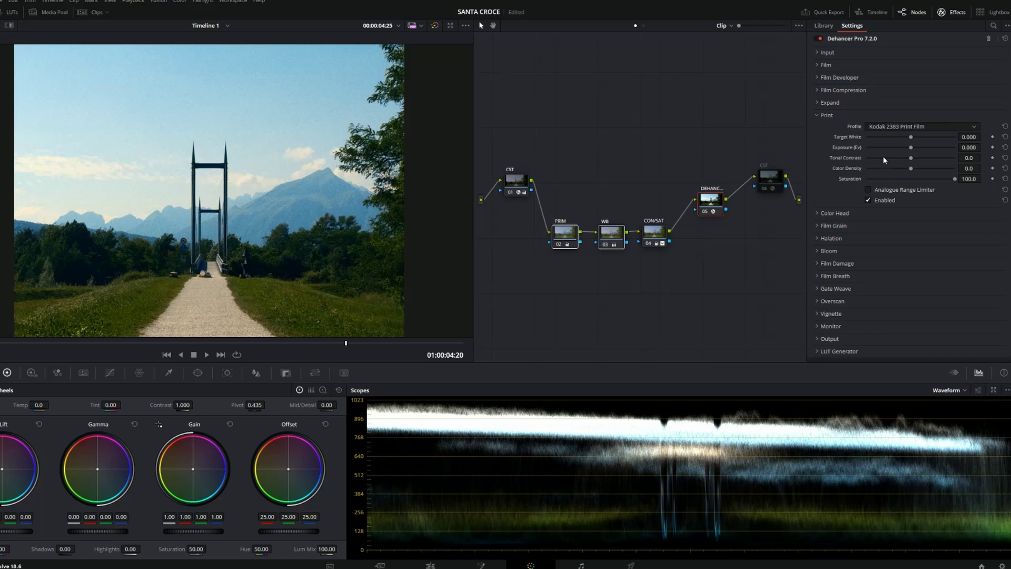
pyautogui.click(854, 65)
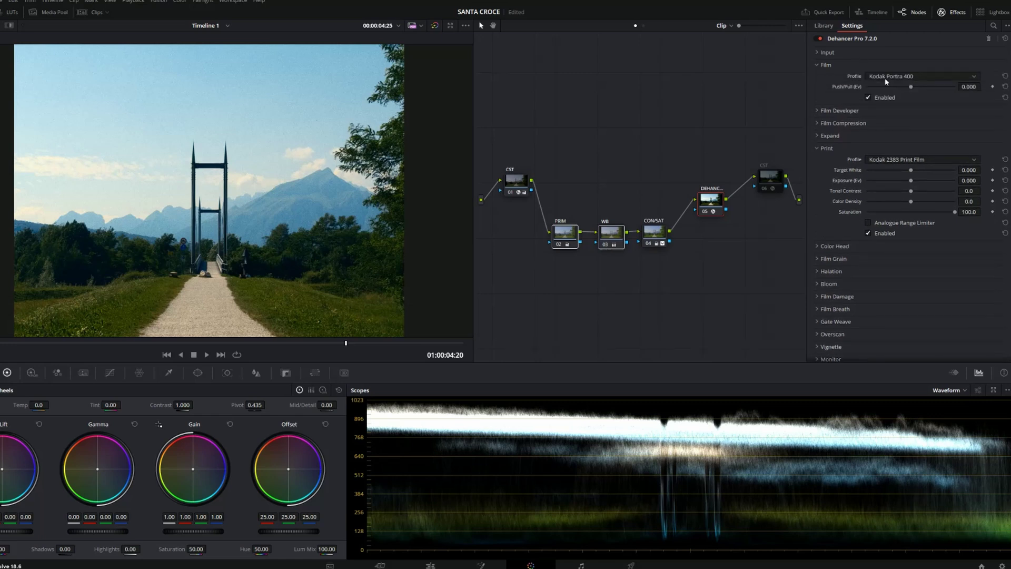
pyautogui.click(853, 65)
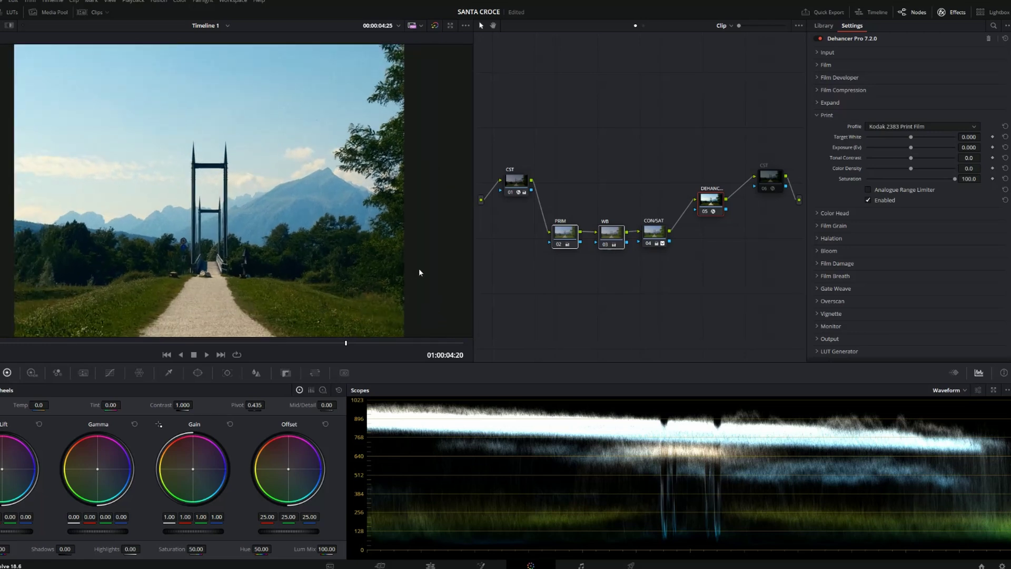
# - Nudge a yellow-green control point in the Color Warper on the CON/SAT node
pyautogui.click(652, 232)
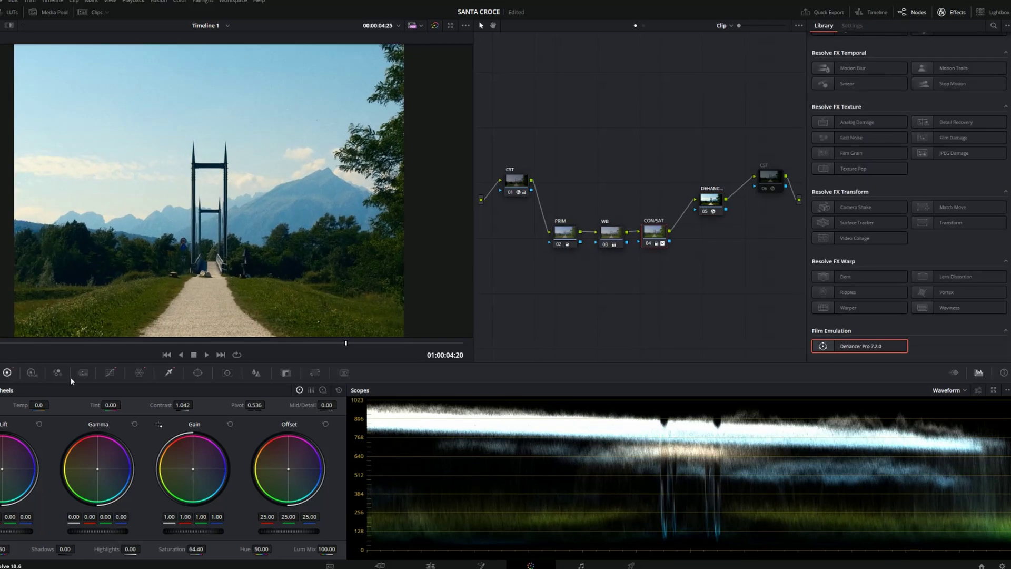
pyautogui.click(138, 373)
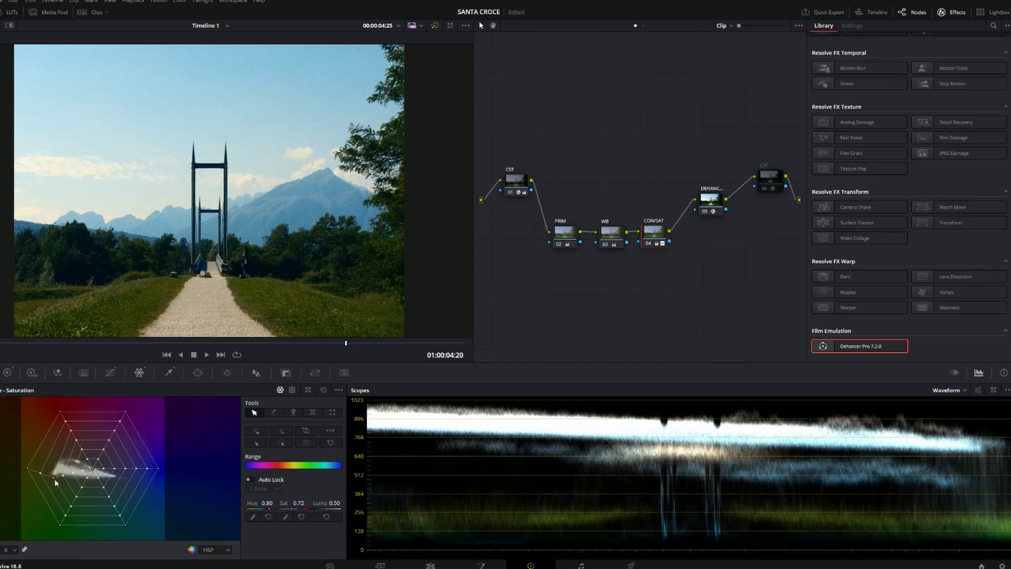
pyautogui.moveTo(54, 477); pyautogui.dragTo(56, 480)
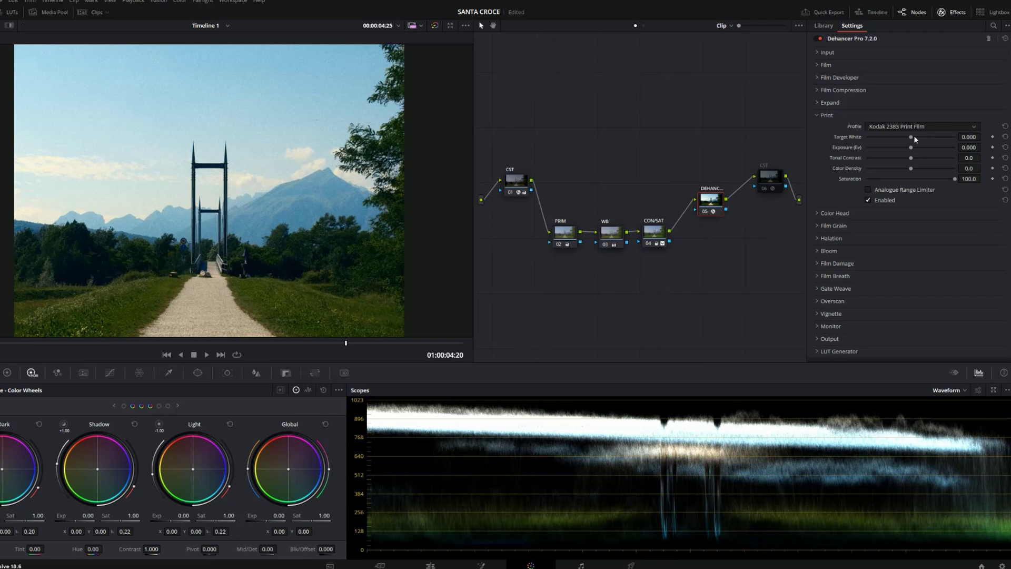
# - Set Print's Target White to -0.228, Exposure to -0.201, Tonal Contrast to -2.8 and Color Density to 15.2, and compare with the Dehancer node off
pyautogui.moveTo(914, 135); pyautogui.dragTo(888, 129)
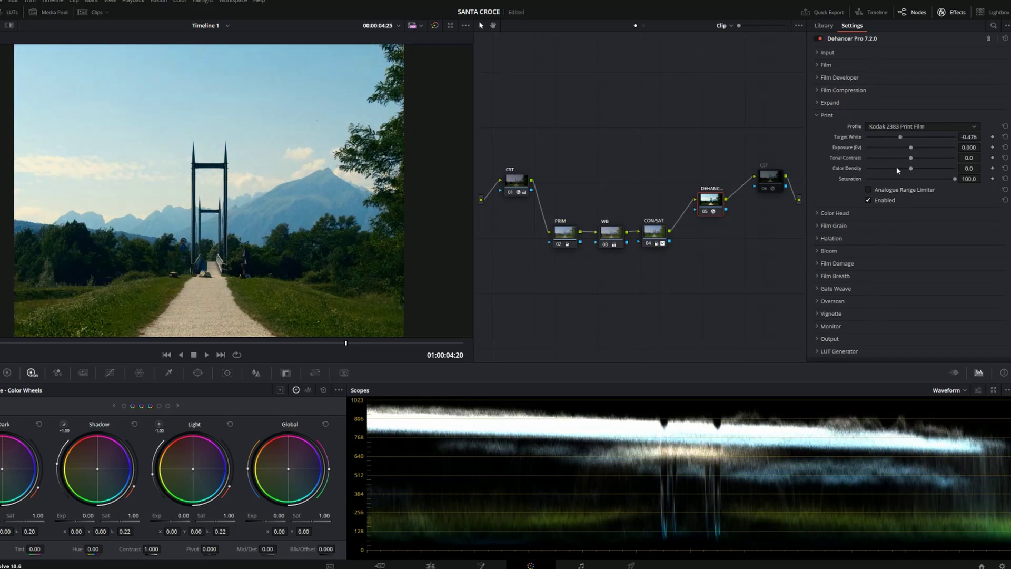
pyautogui.moveTo(900, 137); pyautogui.dragTo(912, 156)
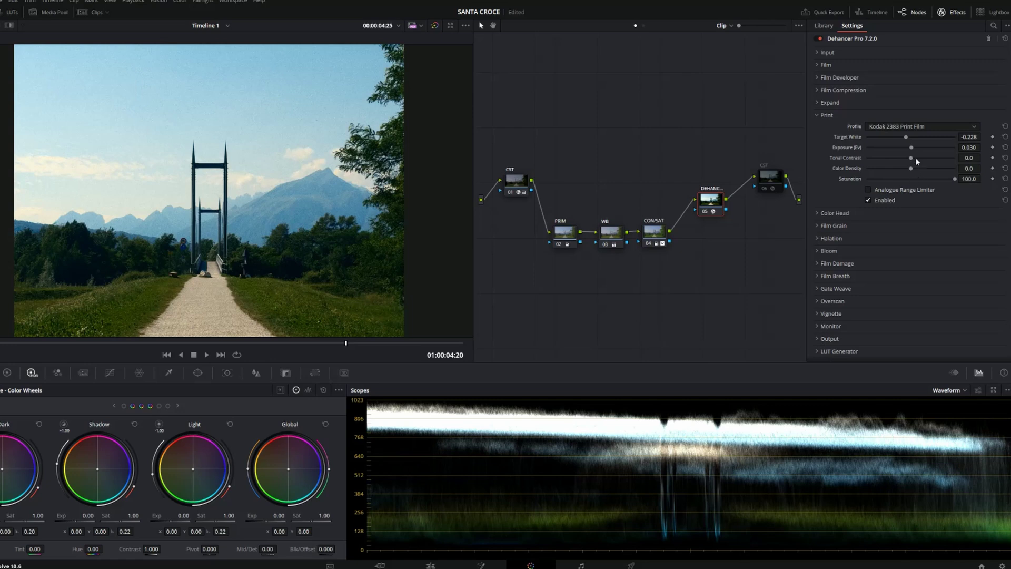
pyautogui.moveTo(912, 147)
pyautogui.mouseDown()
pyautogui.moveTo(941, 150)
pyautogui.moveTo(884, 157)
pyautogui.moveTo(912, 156)
pyautogui.mouseUp()
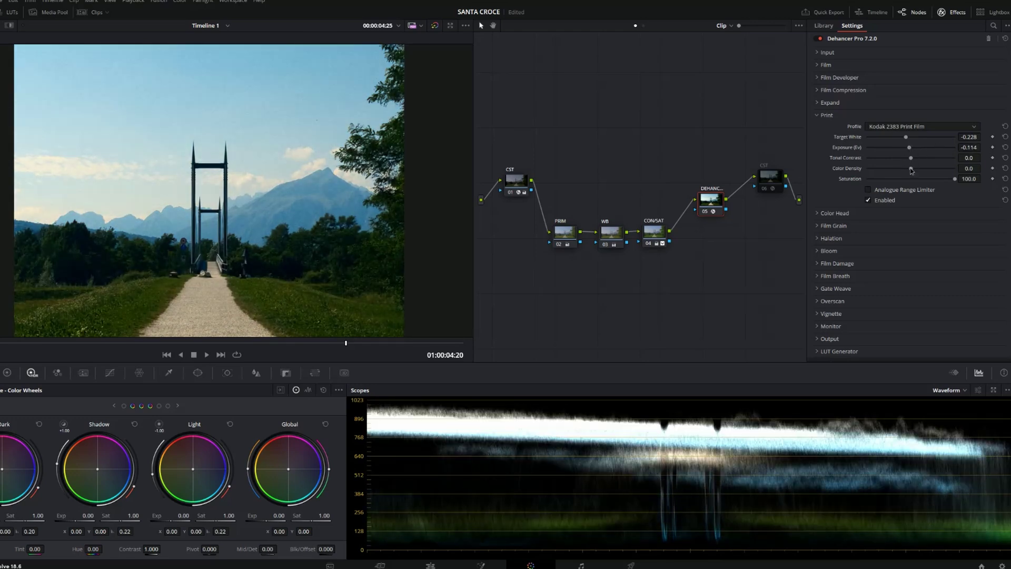
pyautogui.moveTo(911, 169); pyautogui.dragTo(978, 174)
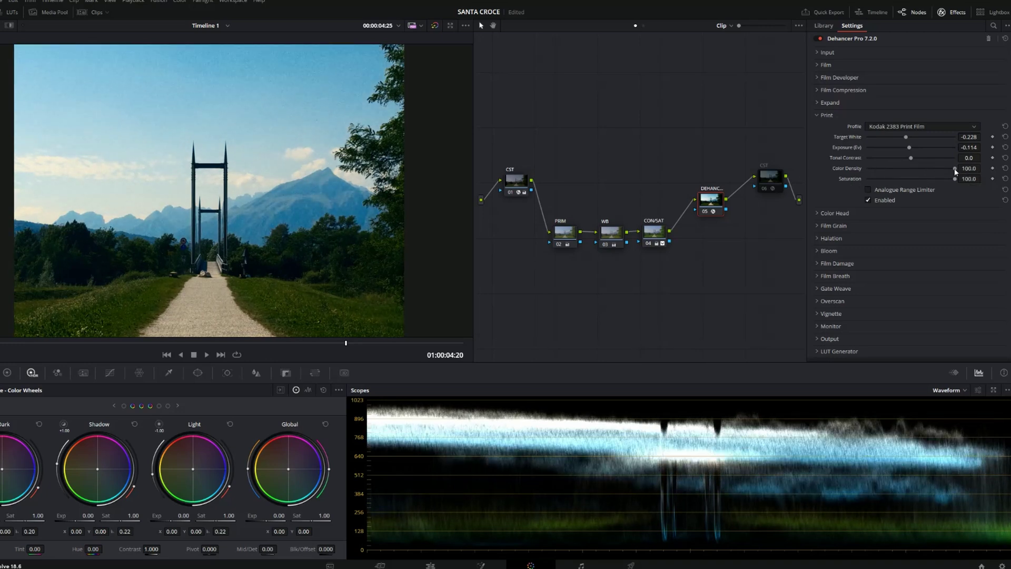
pyautogui.moveTo(955, 169); pyautogui.dragTo(913, 164)
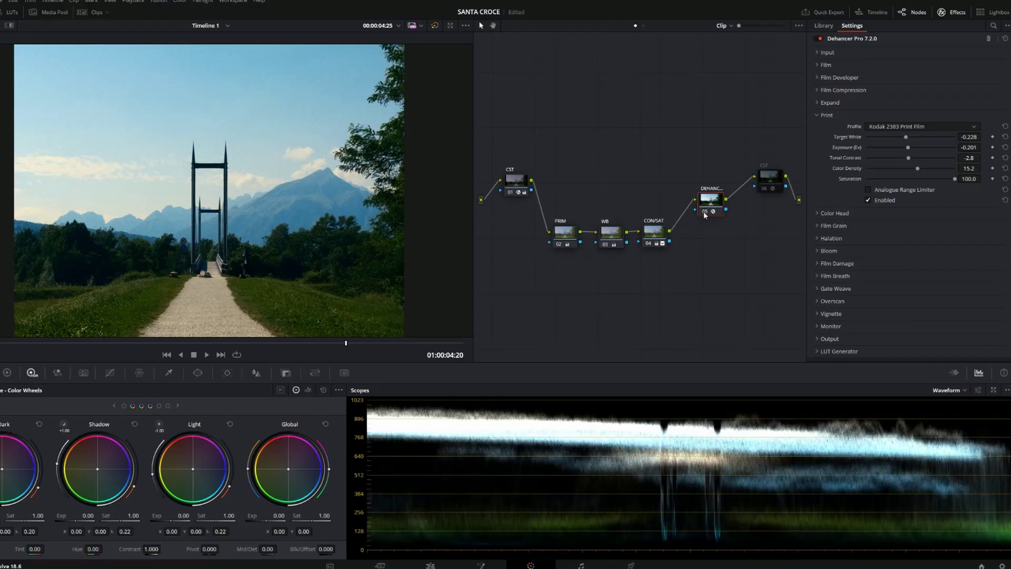
pyautogui.click(704, 212)
pyautogui.click(704, 212)
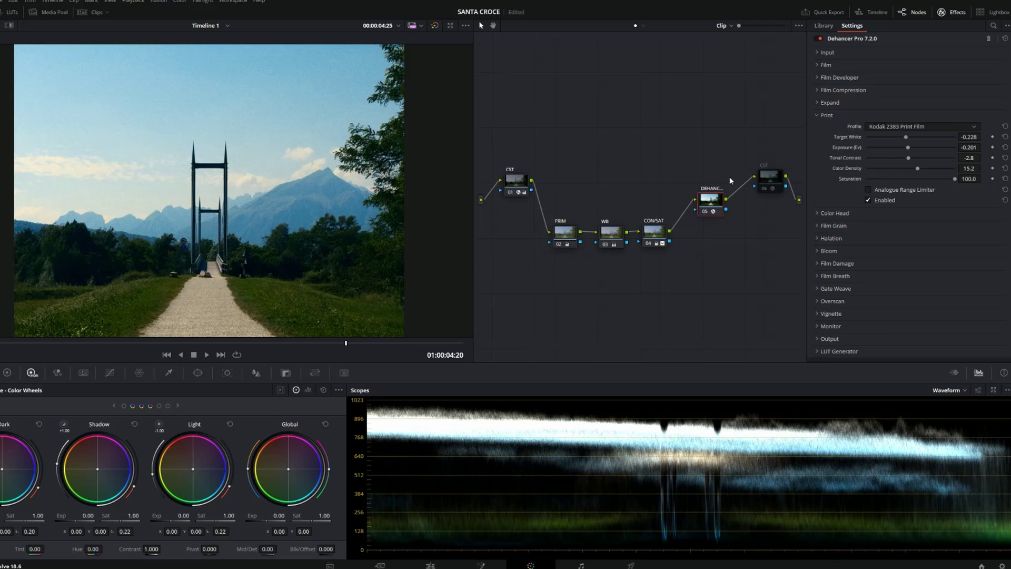
# - Enable Color Head and set Magenta-Green to -1.9 and Cyan-Red to 1.5, keeping Yellow-Blue at 0.0
pyautogui.click(835, 213)
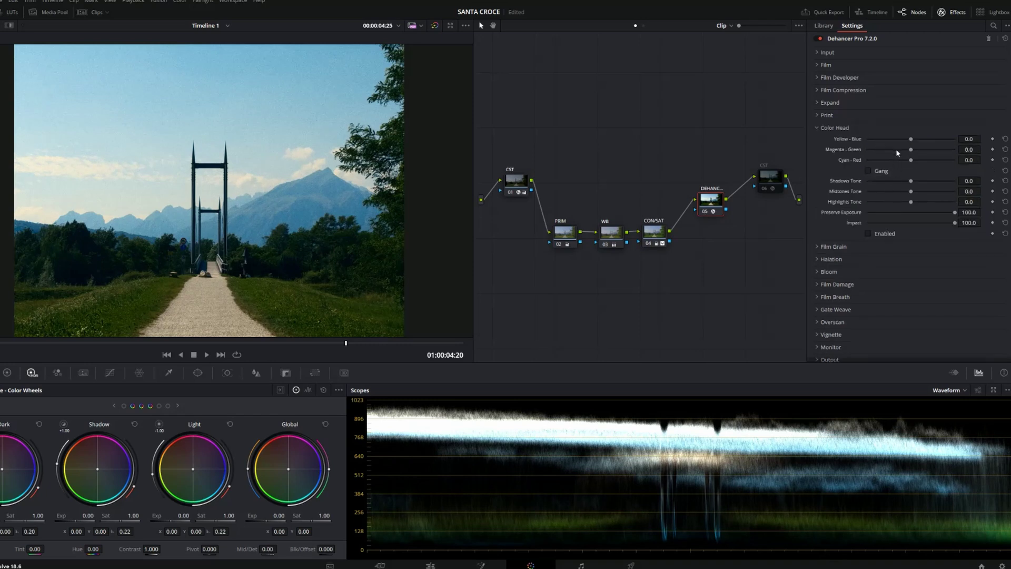
pyautogui.click(868, 234)
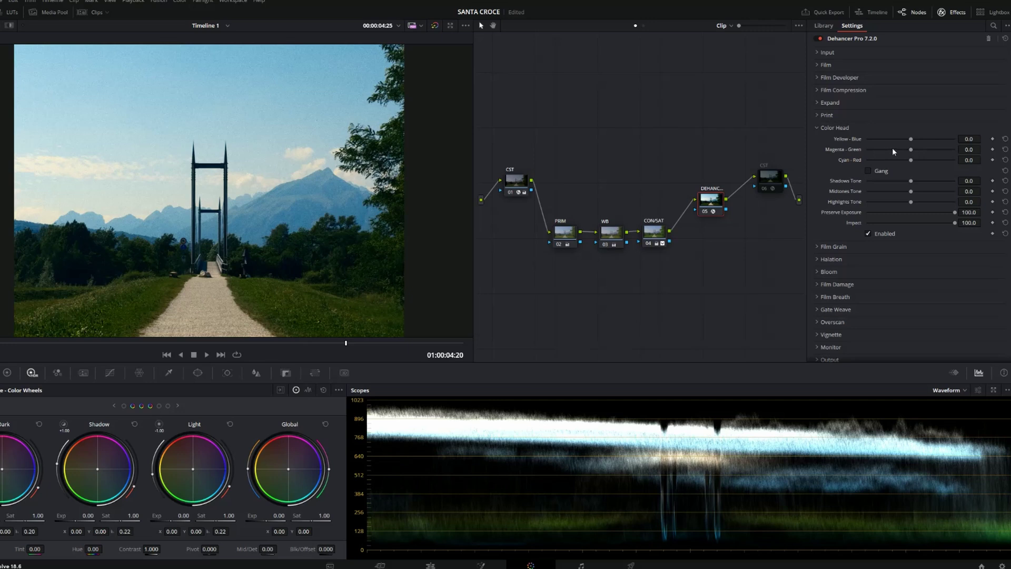
pyautogui.moveTo(911, 139); pyautogui.dragTo(954, 151)
pyautogui.doubleClick(954, 140)
pyautogui.doubleClick(953, 150)
pyautogui.moveTo(911, 160)
pyautogui.mouseDown()
pyautogui.moveTo(888, 169)
pyautogui.moveTo(942, 161)
pyautogui.moveTo(914, 162)
pyautogui.moveTo(908, 150)
pyautogui.moveTo(912, 161)
pyautogui.mouseUp()
pyautogui.doubleClick(941, 160)
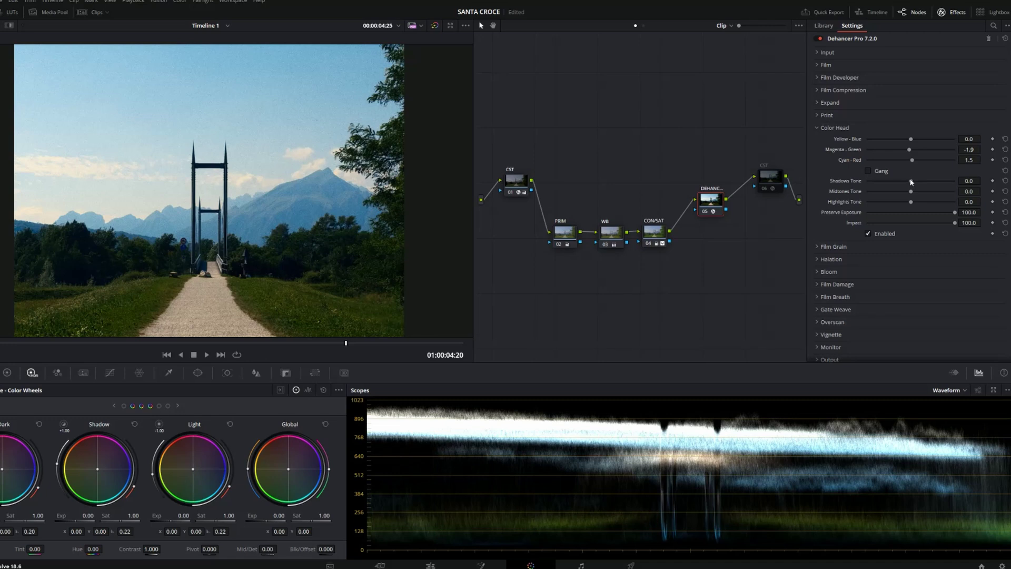
# - Set Color Head's Shadows Tone to 13.3, Midtones Tone to 10.5 and Highlights Tone to 1.0
pyautogui.moveTo(911, 182)
pyautogui.mouseDown()
pyautogui.moveTo(875, 181)
pyautogui.moveTo(942, 193)
pyautogui.moveTo(916, 193)
pyautogui.mouseUp()
pyautogui.moveTo(911, 202)
pyautogui.mouseDown()
pyautogui.moveTo(941, 199)
pyautogui.moveTo(912, 199)
pyautogui.mouseUp()
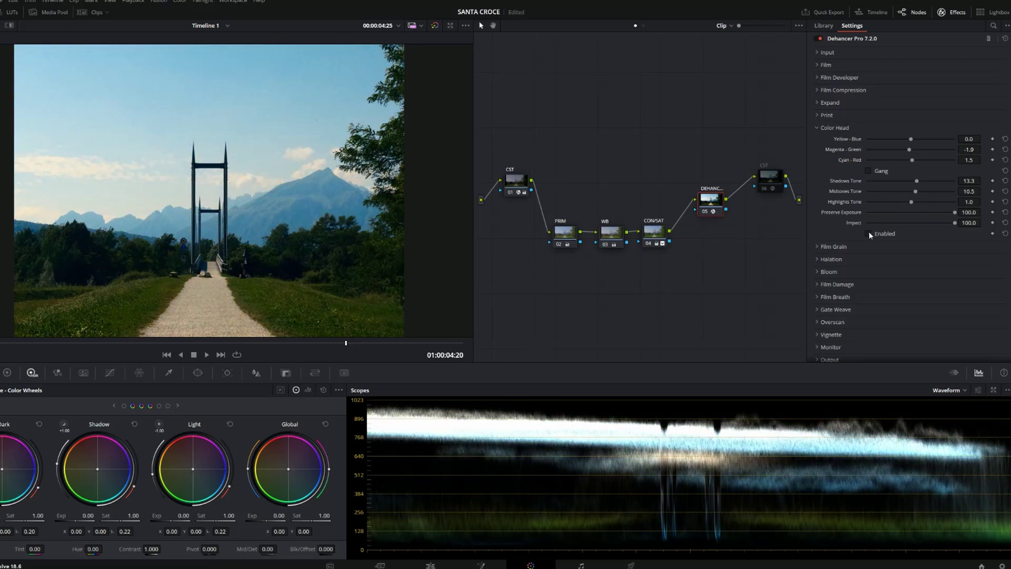
pyautogui.click(838, 128)
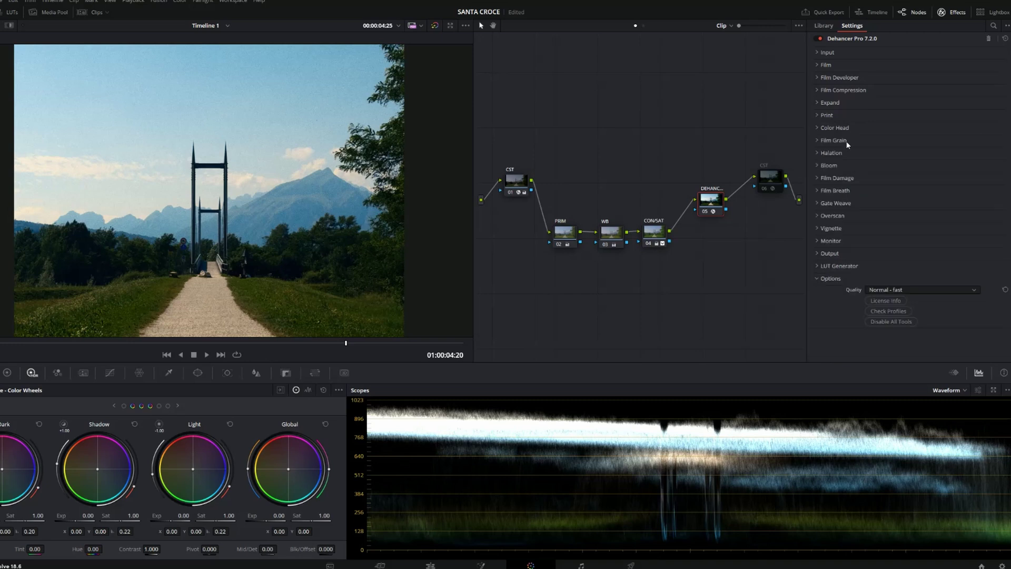
# - Enable Film Grain with the 35 mm ISO 250 profile while viewing the bridge towers up close
pyautogui.click(833, 140)
pyautogui.scroll(5, 258, 236)
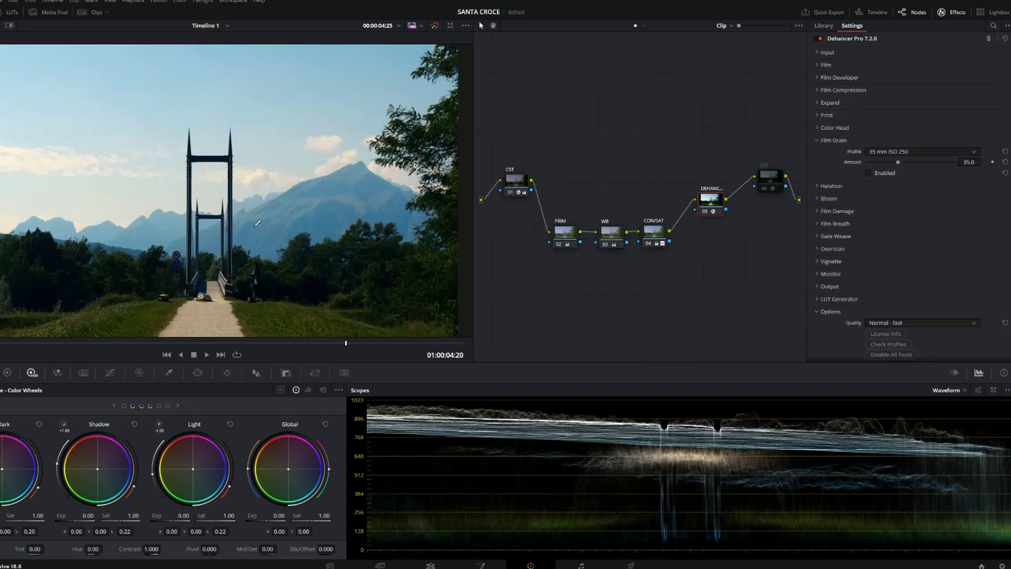
pyautogui.scroll(2, 258, 235)
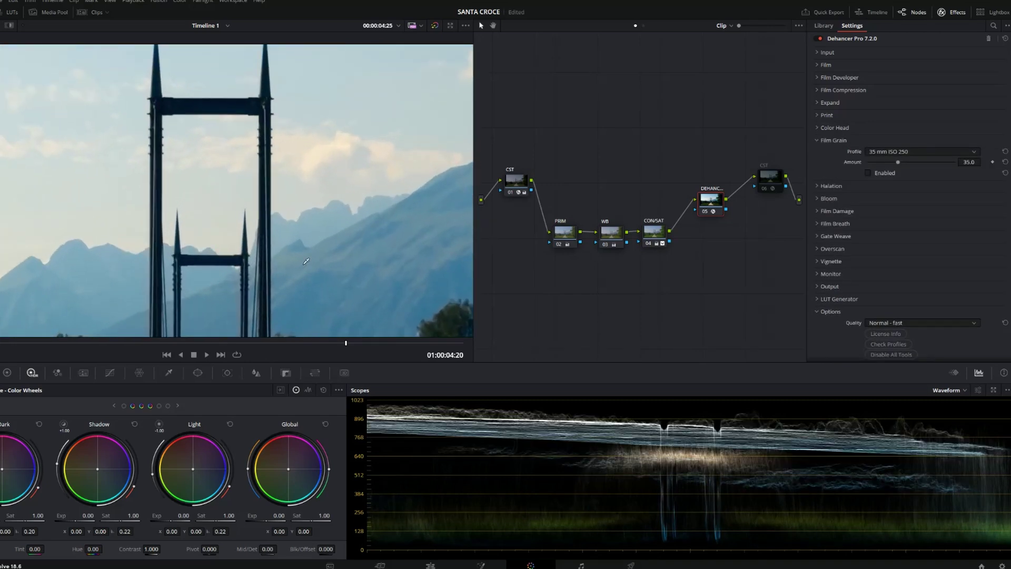
pyautogui.scroll(-3, 236, 191)
pyautogui.scroll(-1, 869, 168)
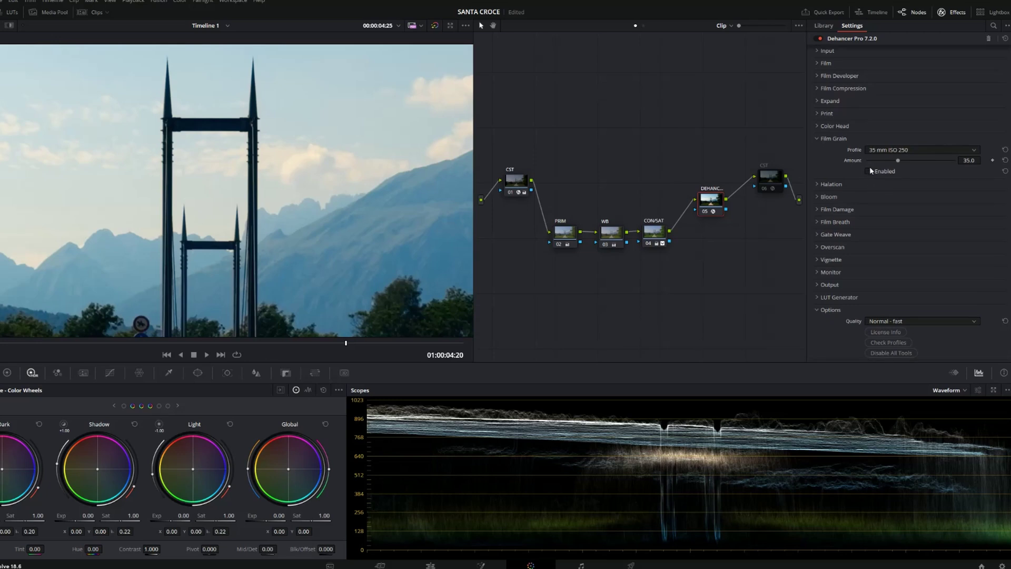
pyautogui.click(868, 171)
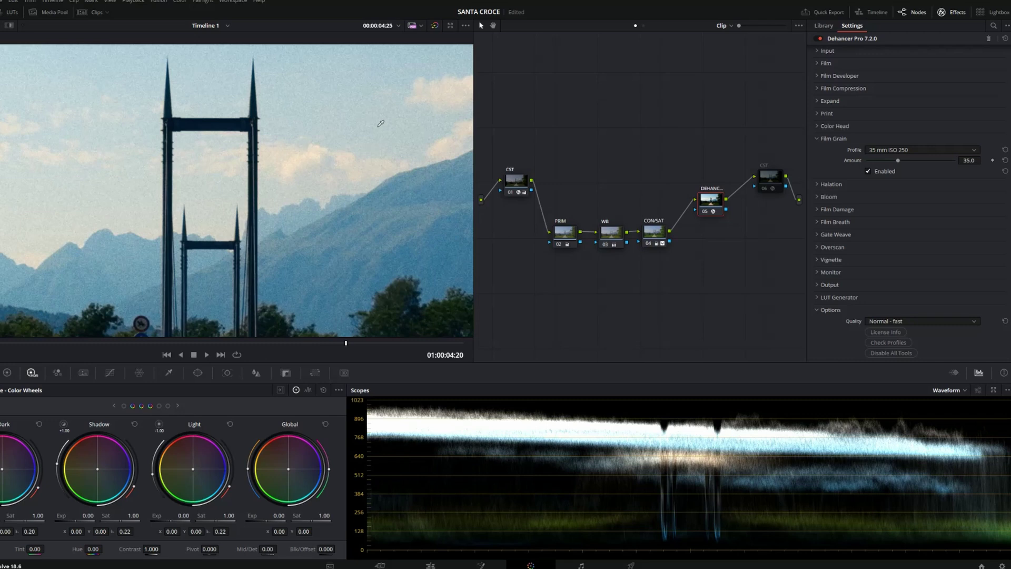
# - Examine the film grain both close up and at full frame on other frames of the clip
pyautogui.scroll(-4, 317, 181)
pyautogui.scroll(-1, 328, 242)
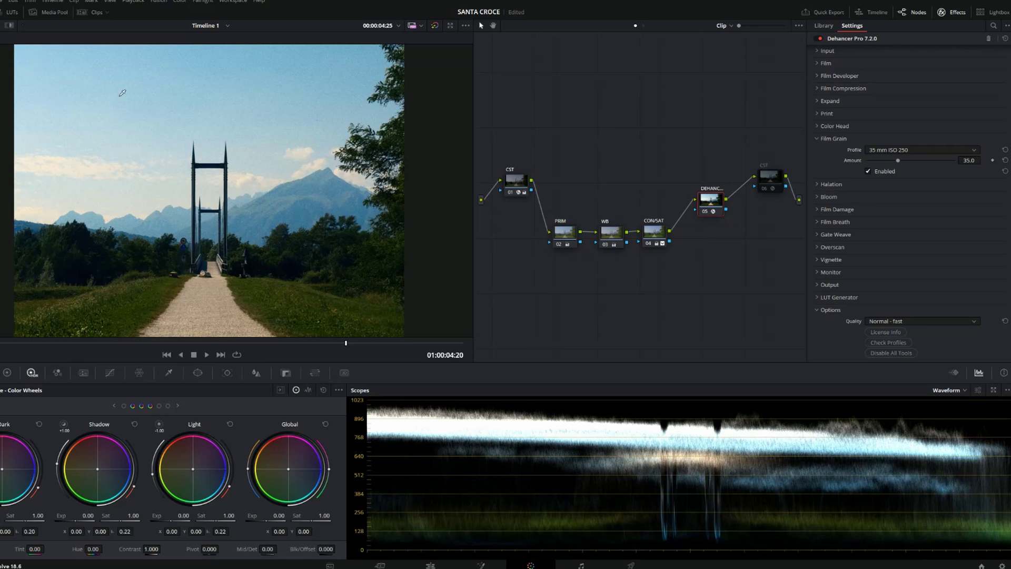
pyautogui.scroll(6, 272, 195)
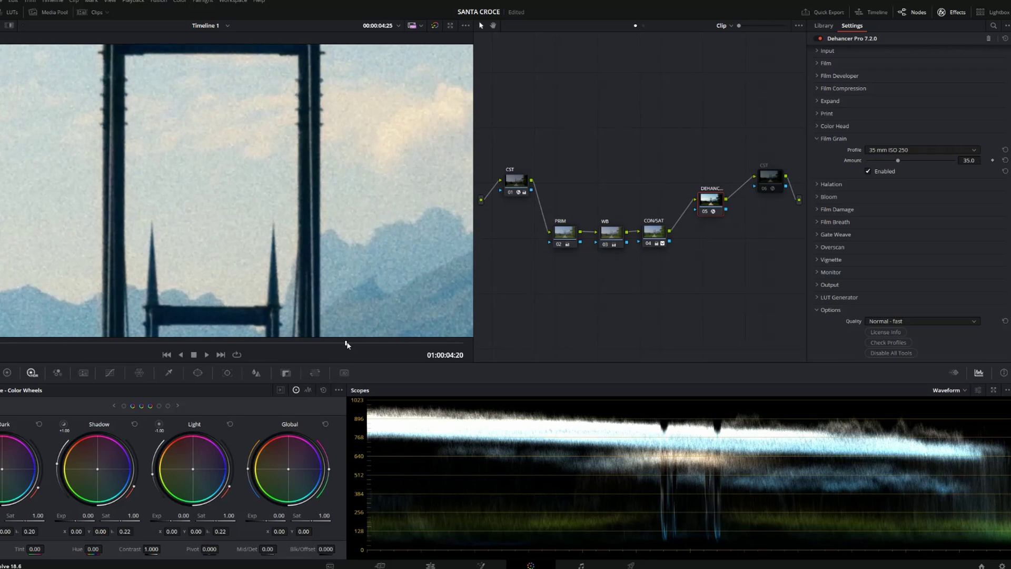
pyautogui.moveTo(346, 342); pyautogui.dragTo(98, 356)
pyautogui.scroll(4, 197, 121)
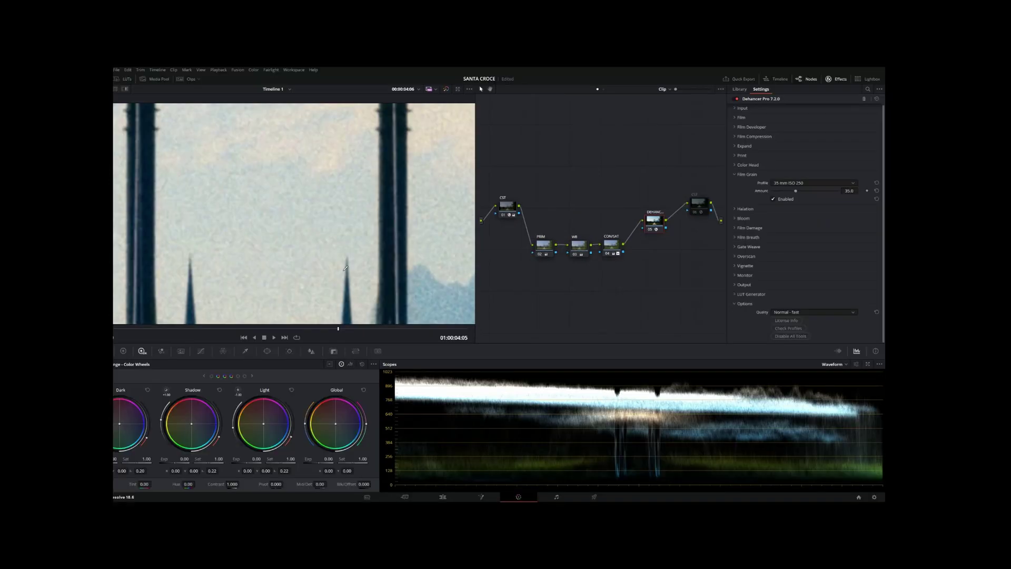
pyautogui.scroll(-6, 346, 270)
pyautogui.scroll(-6, 346, 269)
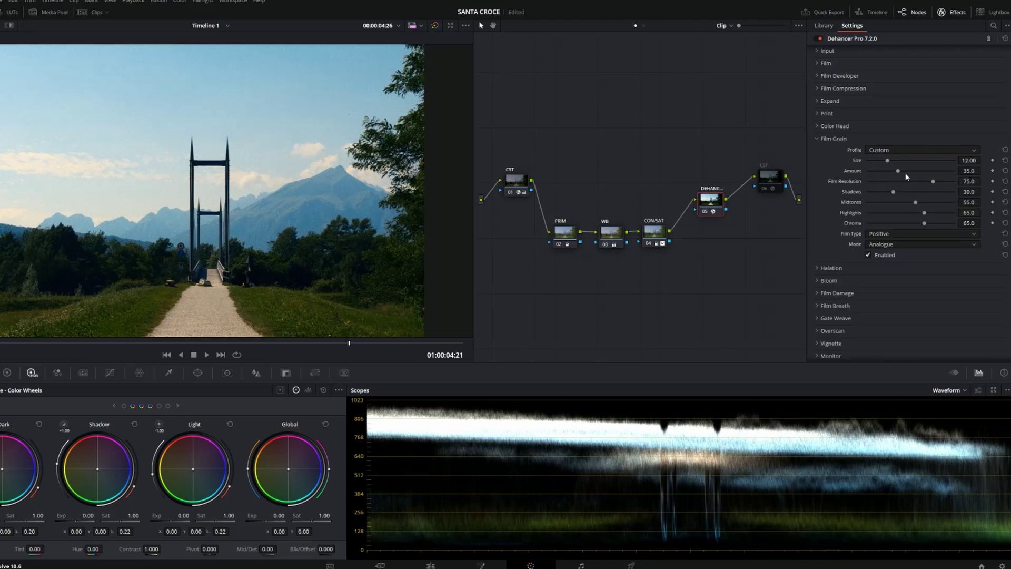
# - Try the 8 mm ISO 50 grain profile, return to 35 mm ISO 250, and set the grain Amount to 42.8
pyautogui.scroll(-1, 903, 147)
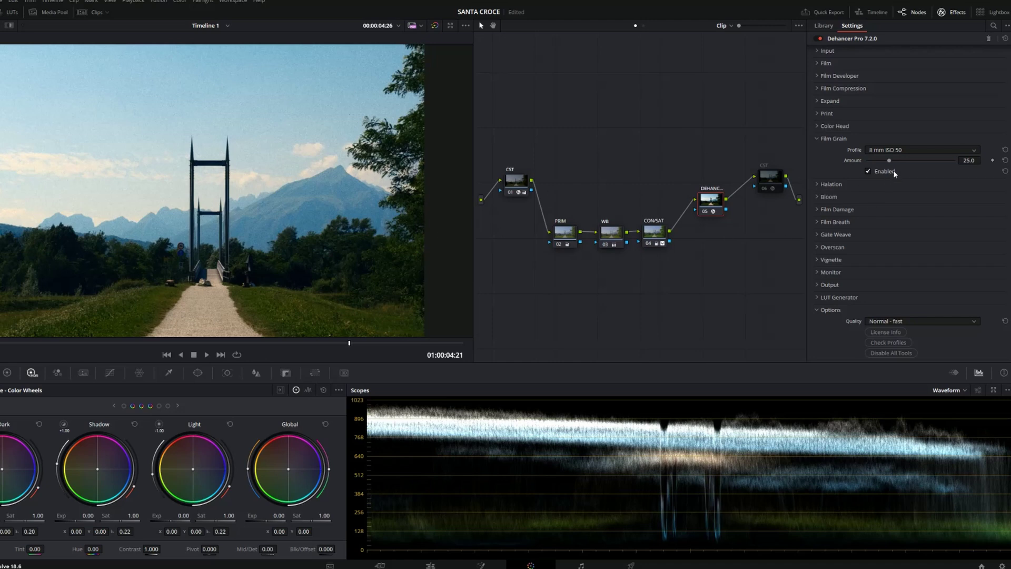
pyautogui.moveTo(890, 161); pyautogui.dragTo(955, 162)
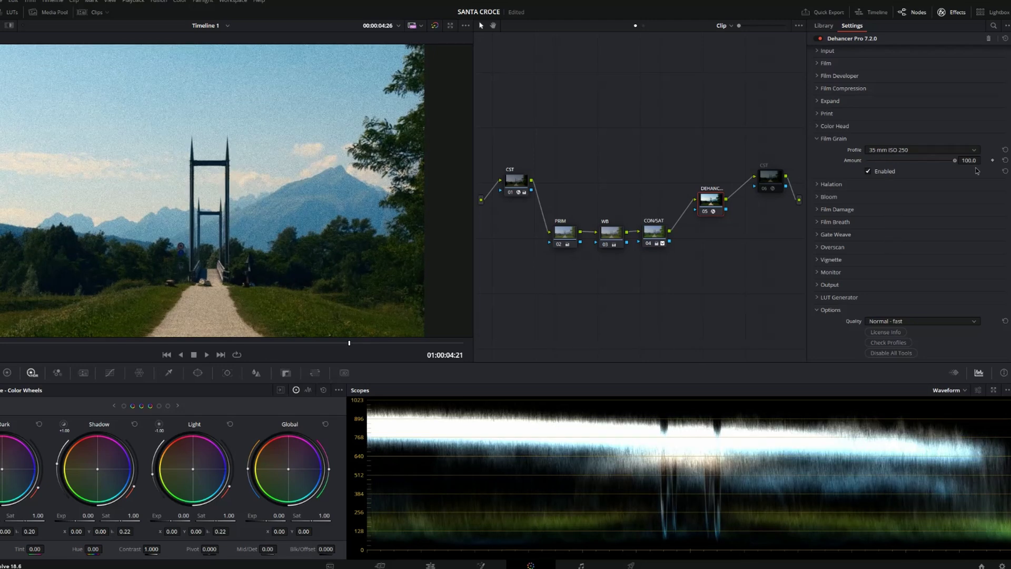
pyautogui.moveTo(954, 161); pyautogui.dragTo(906, 166)
pyautogui.moveTo(348, 343); pyautogui.dragTo(279, 348)
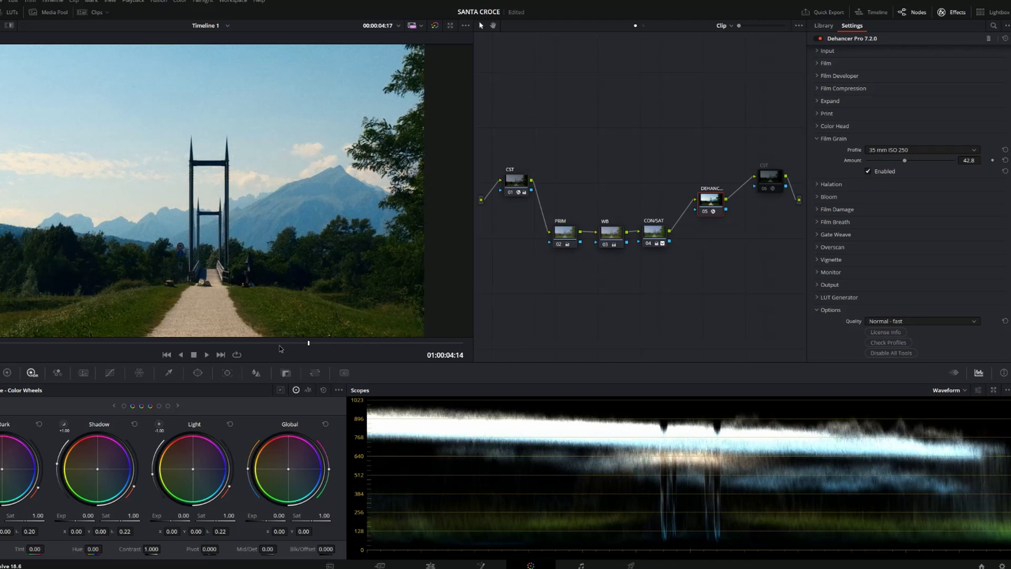
# - Enable Halation with the 35 mm / Super 35 No Remjet profile and set Amplify to 100.0
pyautogui.click(831, 184)
pyautogui.click(837, 211)
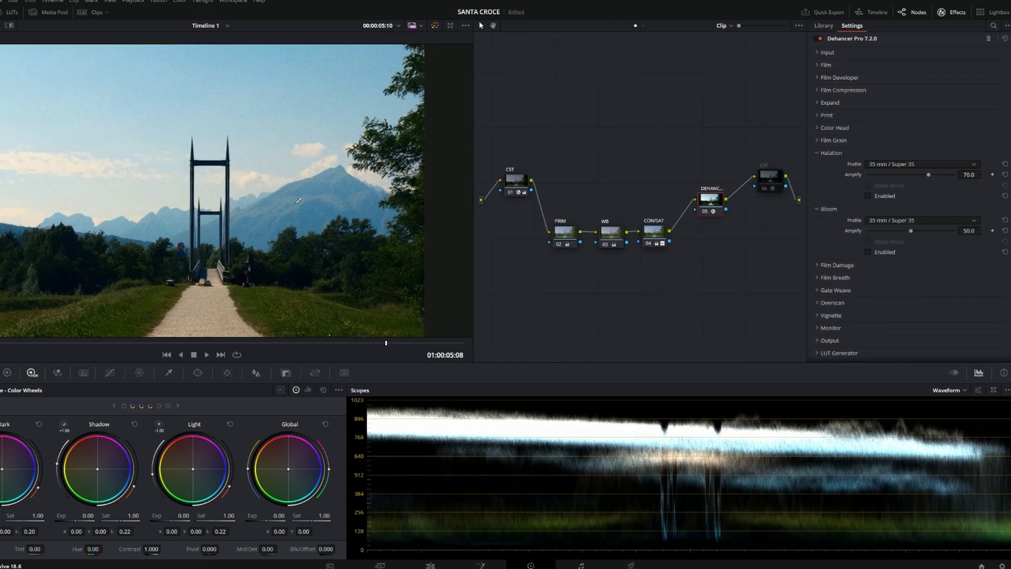
pyautogui.click(868, 195)
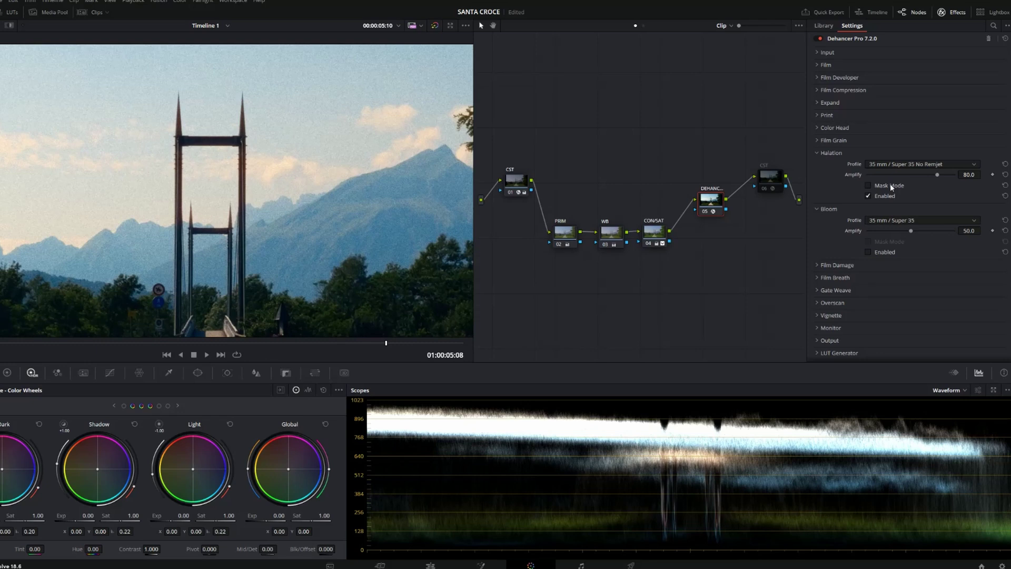
pyautogui.hotkey('ctrl', 's')
pyautogui.moveTo(938, 175); pyautogui.dragTo(974, 178)
# - Compare the bridge towers with Halation off and on, both close up and at full frame
pyautogui.click(867, 197)
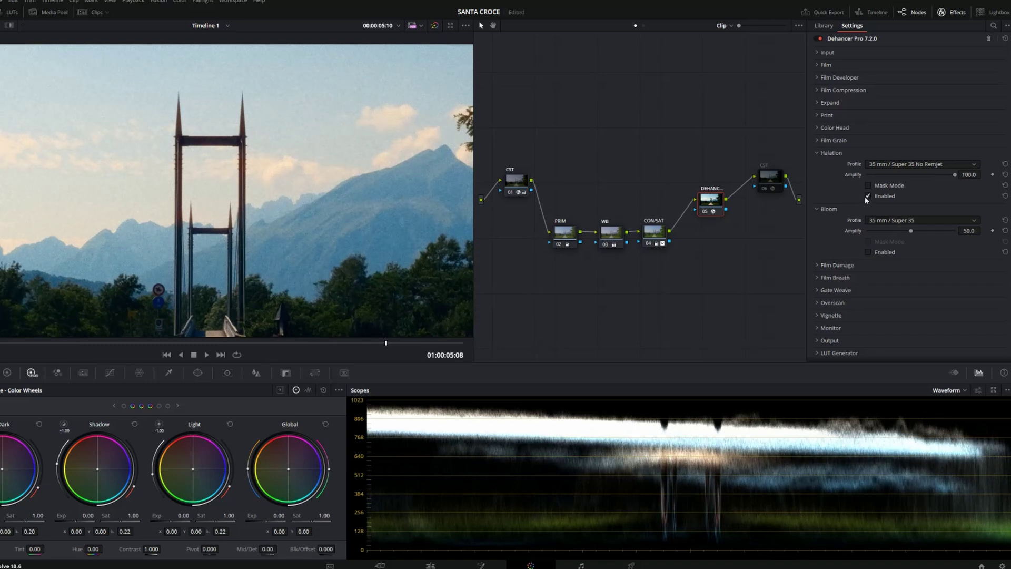
pyautogui.click(867, 197)
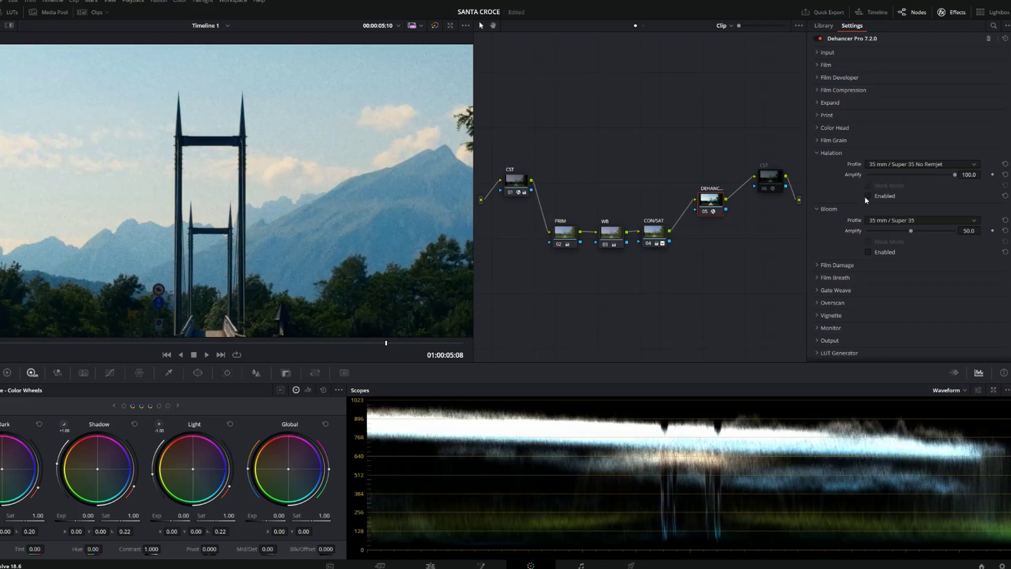
pyautogui.scroll(-4, 333, 217)
pyautogui.scroll(3, 223, 182)
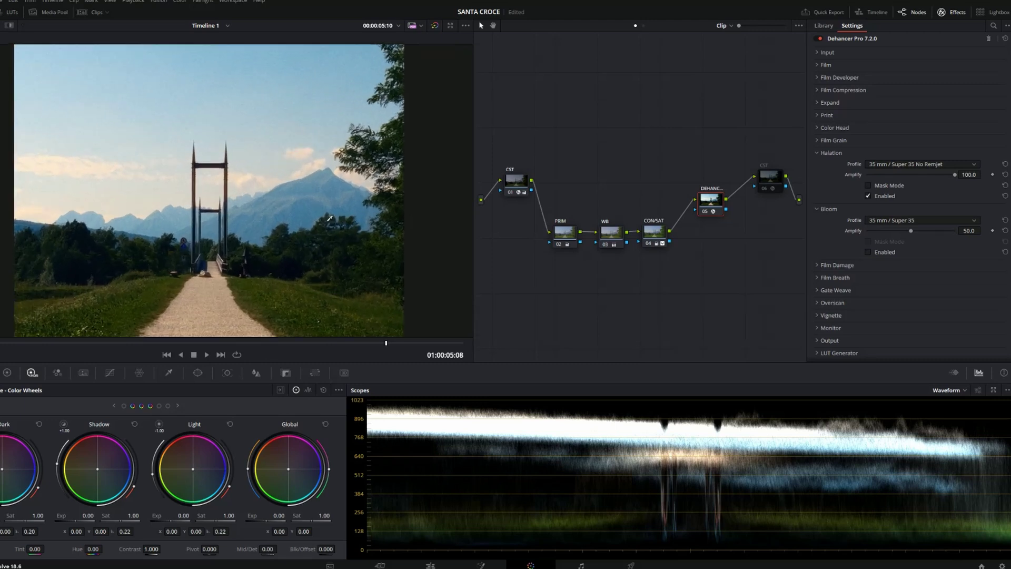
pyautogui.scroll(4, 224, 182)
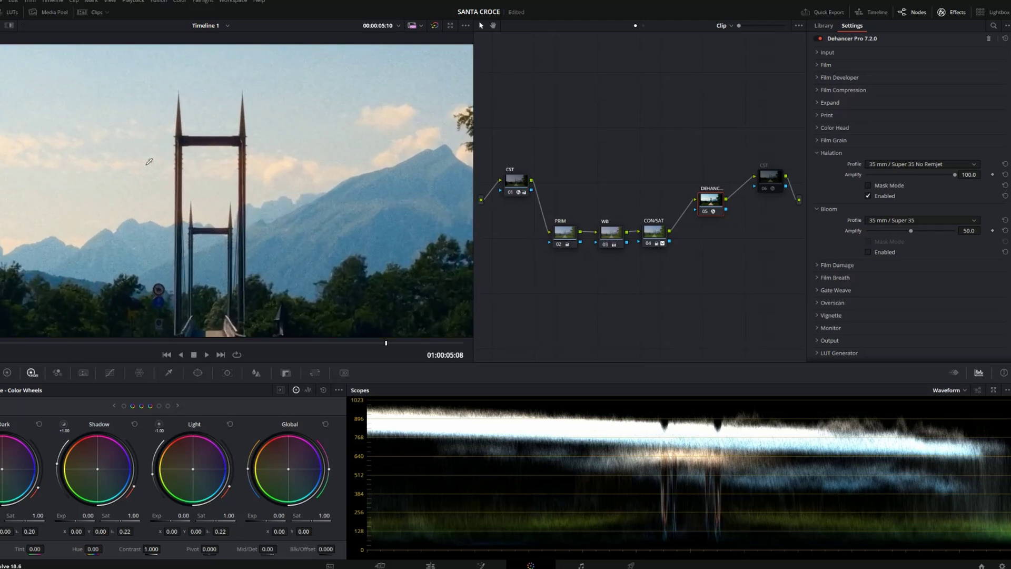
pyautogui.click(868, 196)
pyautogui.click(868, 196)
pyautogui.scroll(-2, 225, 235)
pyautogui.scroll(-6, 226, 233)
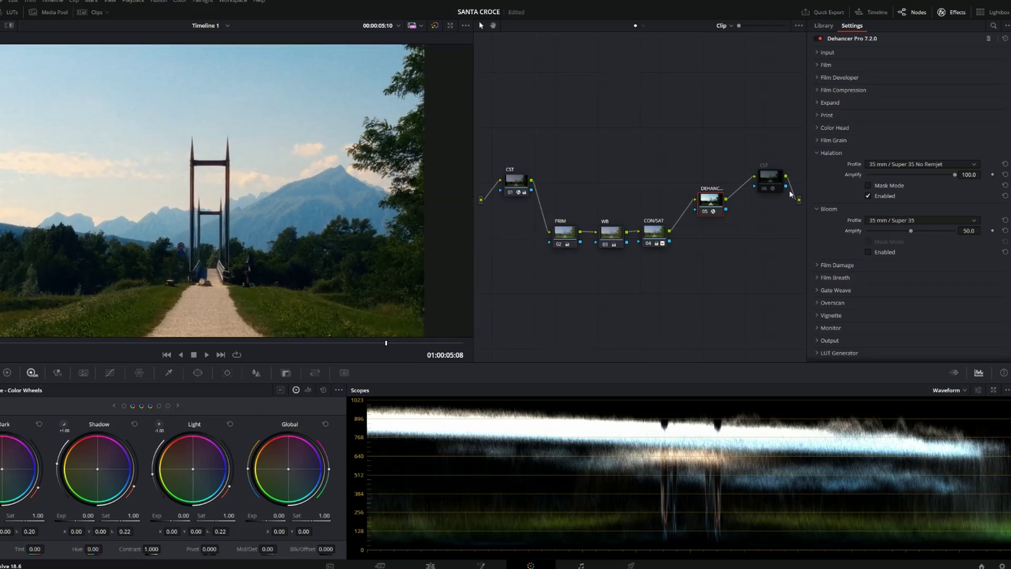
pyautogui.click(868, 196)
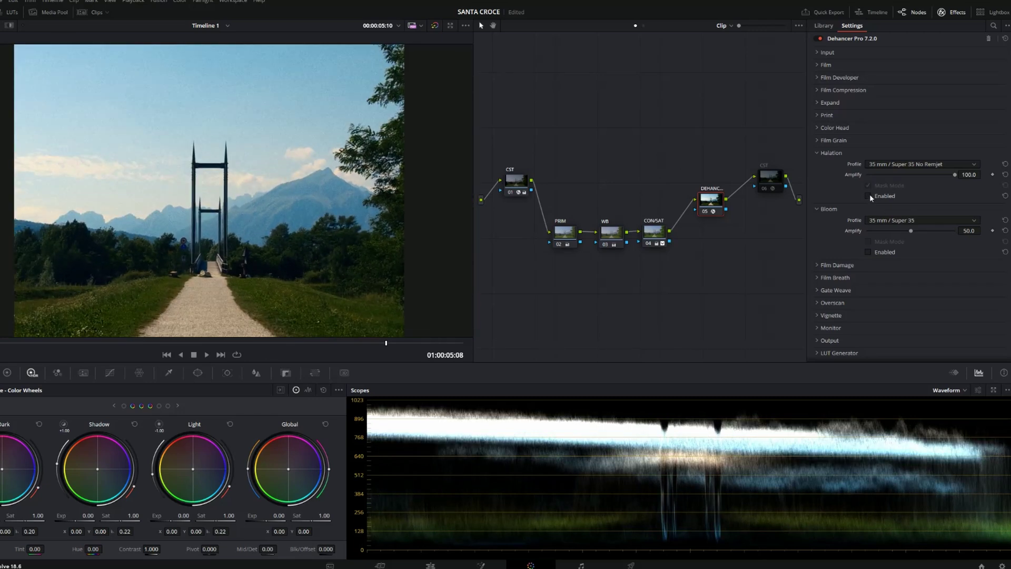
pyautogui.click(868, 196)
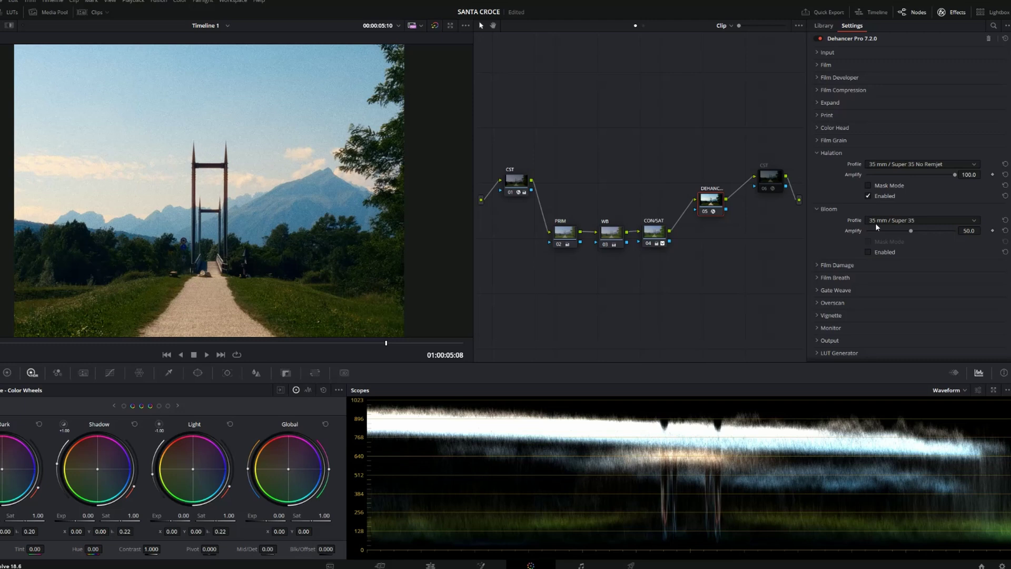
# - Enable Bloom with the 8 mm / Super 8 profile and set Amplify to 99.5
pyautogui.click(869, 251)
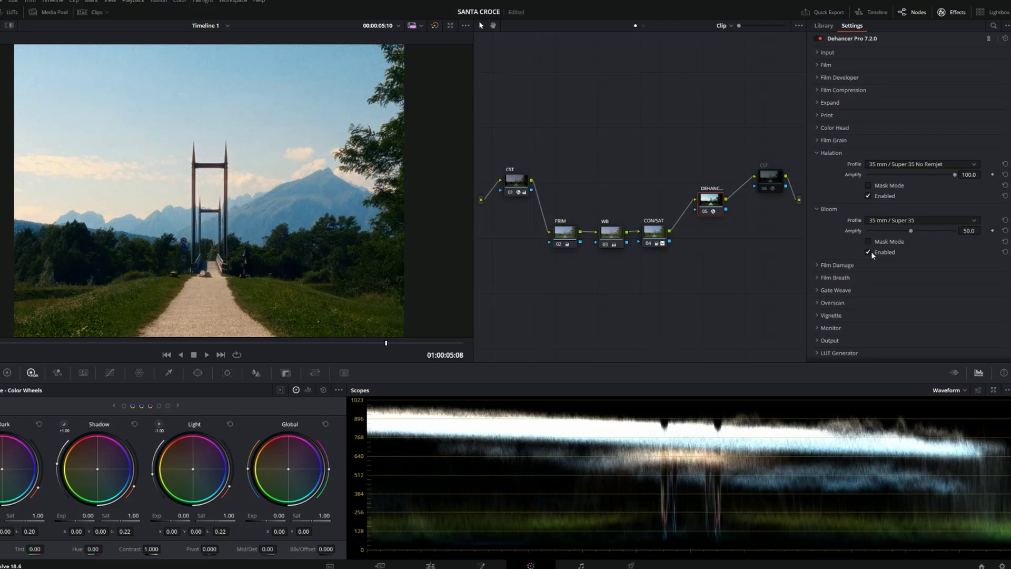
pyautogui.moveTo(912, 230); pyautogui.dragTo(938, 240)
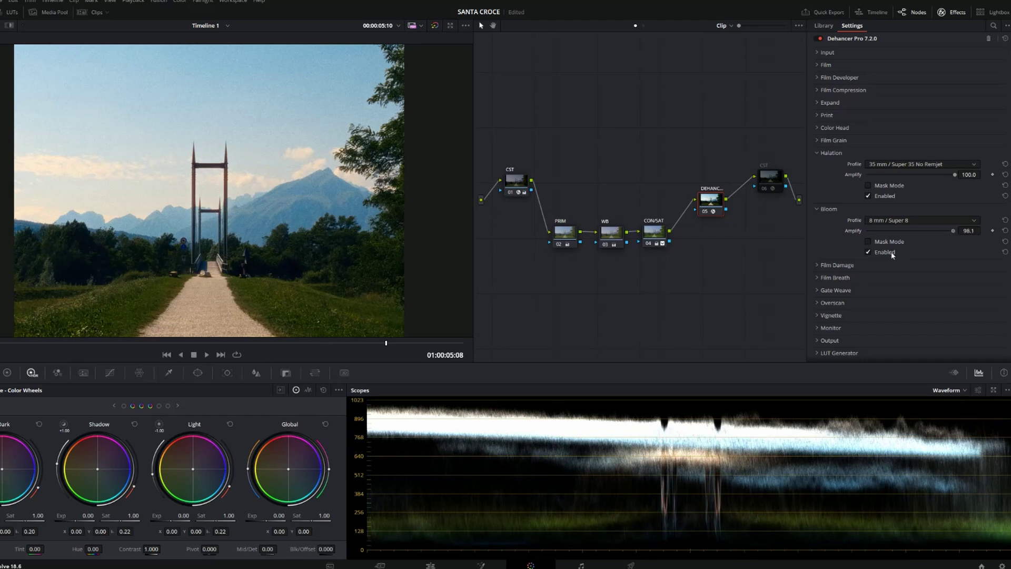
pyautogui.click(869, 252)
pyautogui.click(868, 252)
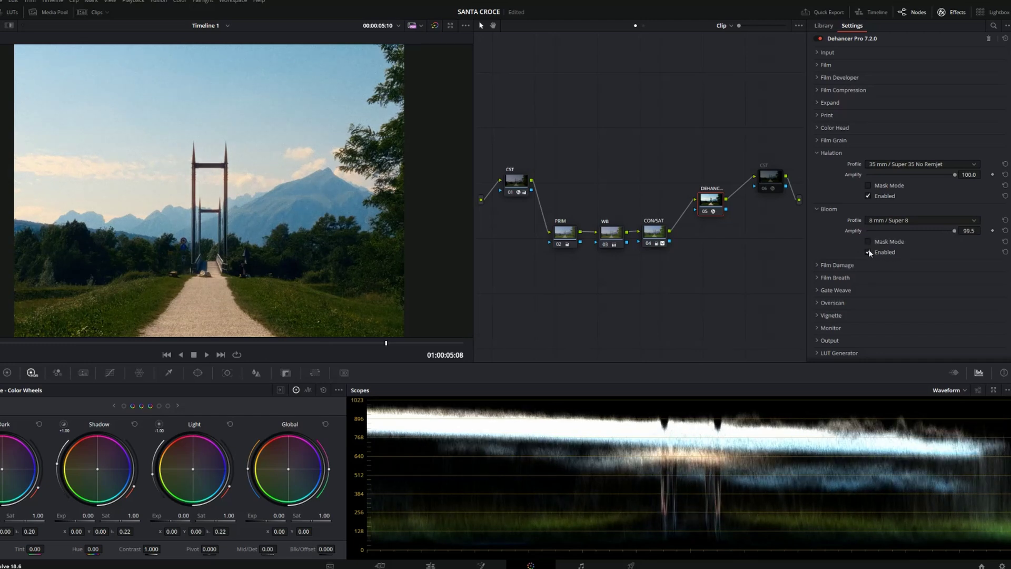
# - Compare the bridge and sky with Bloom off and on, both close up and at full frame
pyautogui.scroll(3, 371, 126)
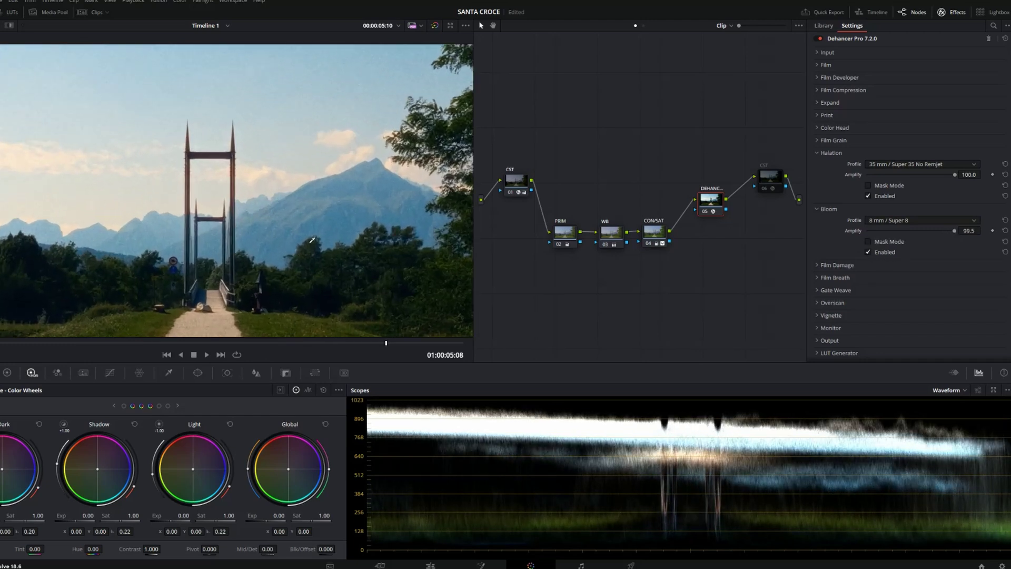
pyautogui.scroll(-3, 214, 330)
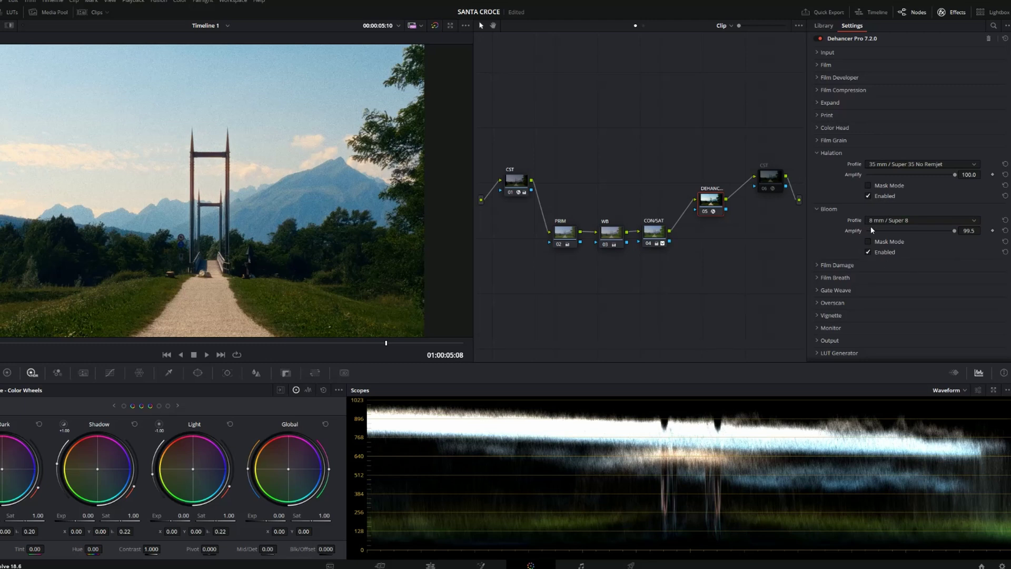
pyautogui.click(868, 253)
pyautogui.click(868, 254)
pyautogui.scroll(2, 276, 234)
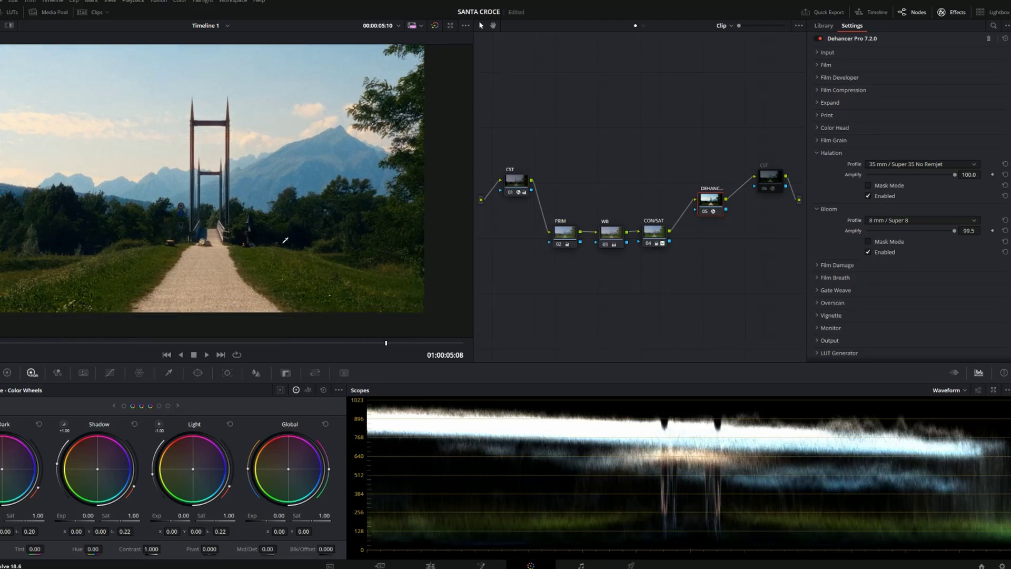
pyautogui.scroll(-2, 277, 233)
pyautogui.scroll(-2, 277, 233)
pyautogui.scroll(3, 276, 233)
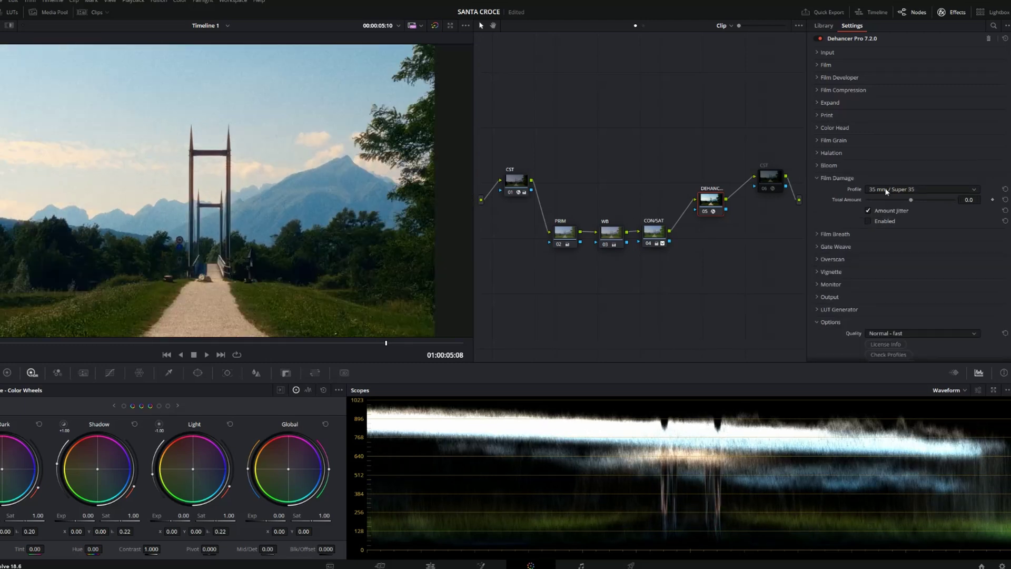
# - Raise the Total Amount of Film Damage and check the bridge frame up close
pyautogui.moveTo(924, 201); pyautogui.dragTo(931, 201)
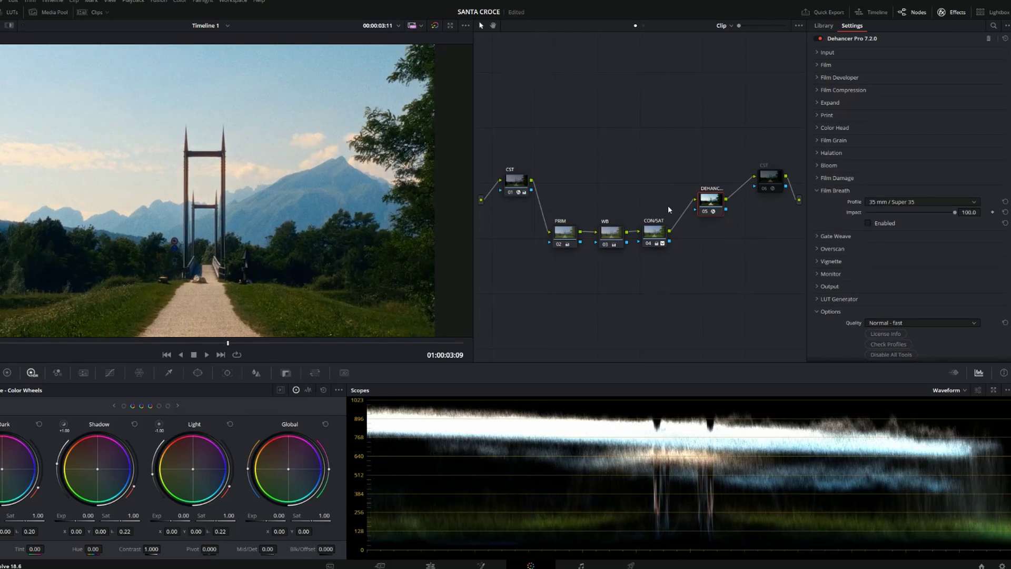
pyautogui.scroll(5, 284, 157)
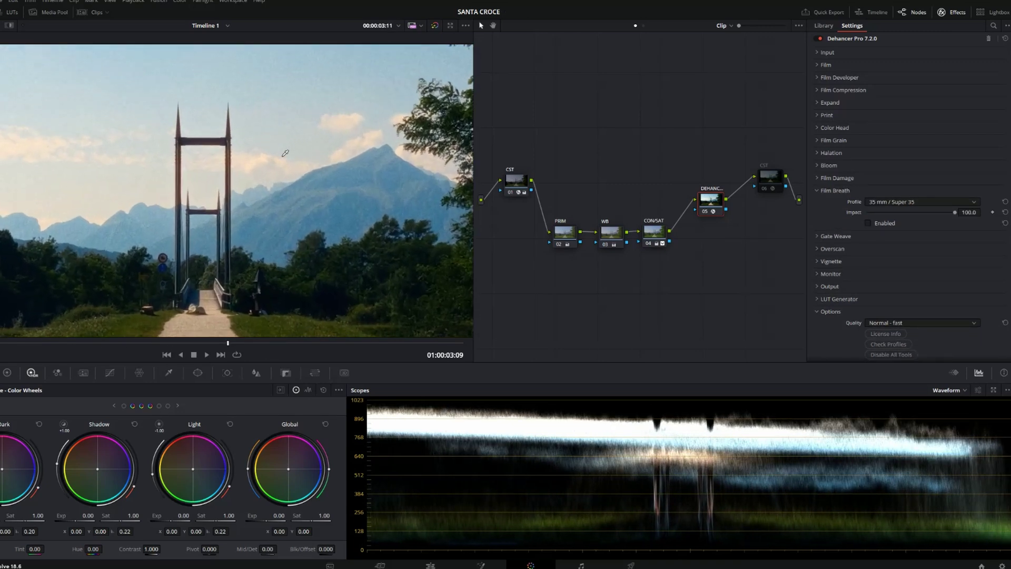
pyautogui.scroll(-5, 284, 157)
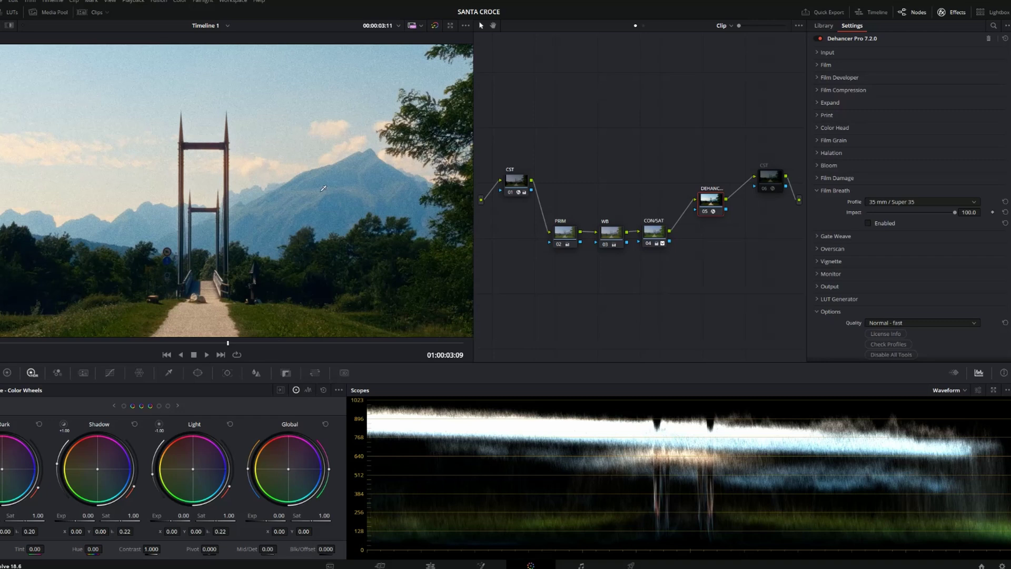
# - Play back the bridge clip close up with Film Breath off as a reference
pyautogui.press('space')
pyautogui.scroll(1, 323, 188)
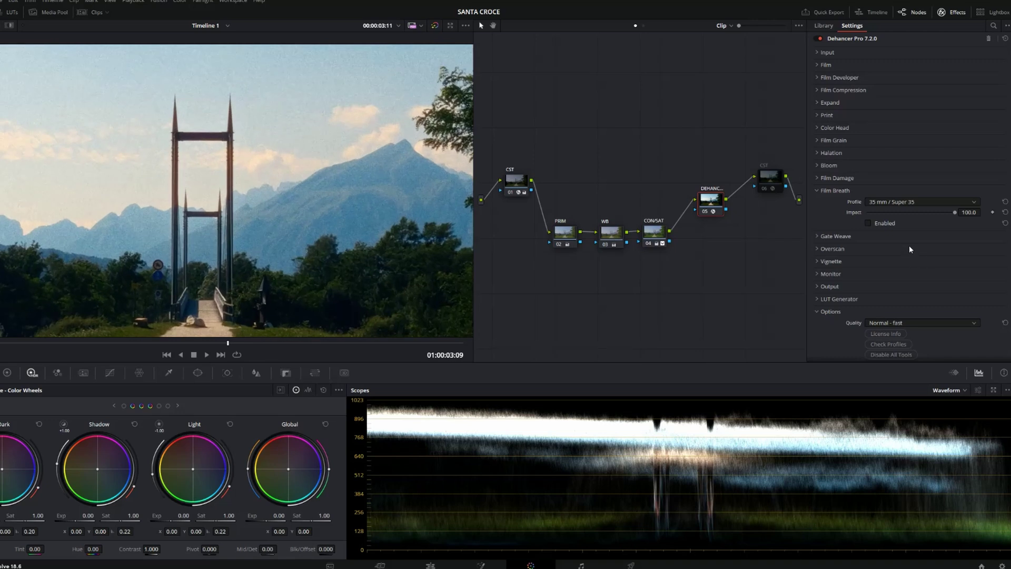
pyautogui.press('space')
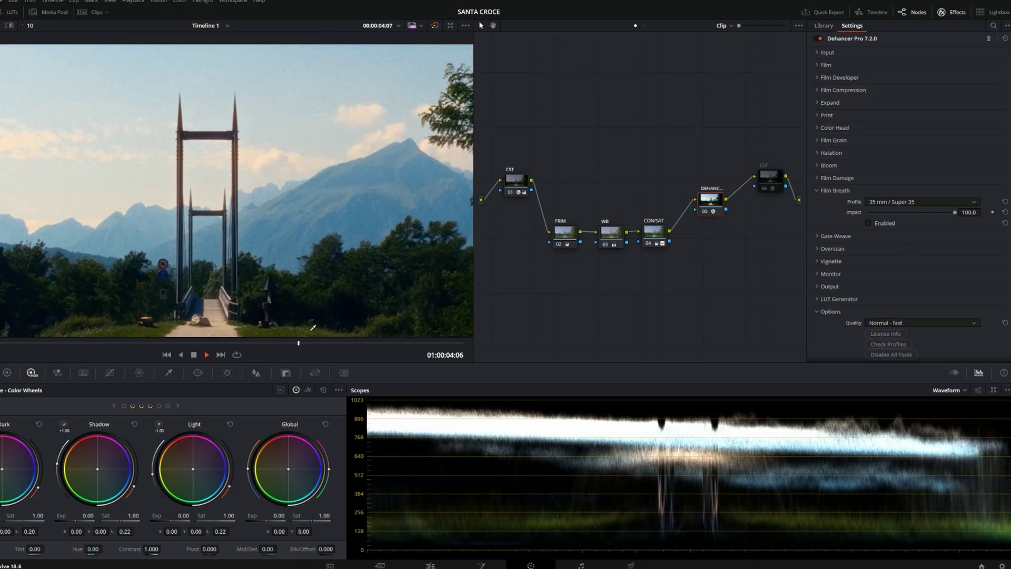
pyautogui.press('space')
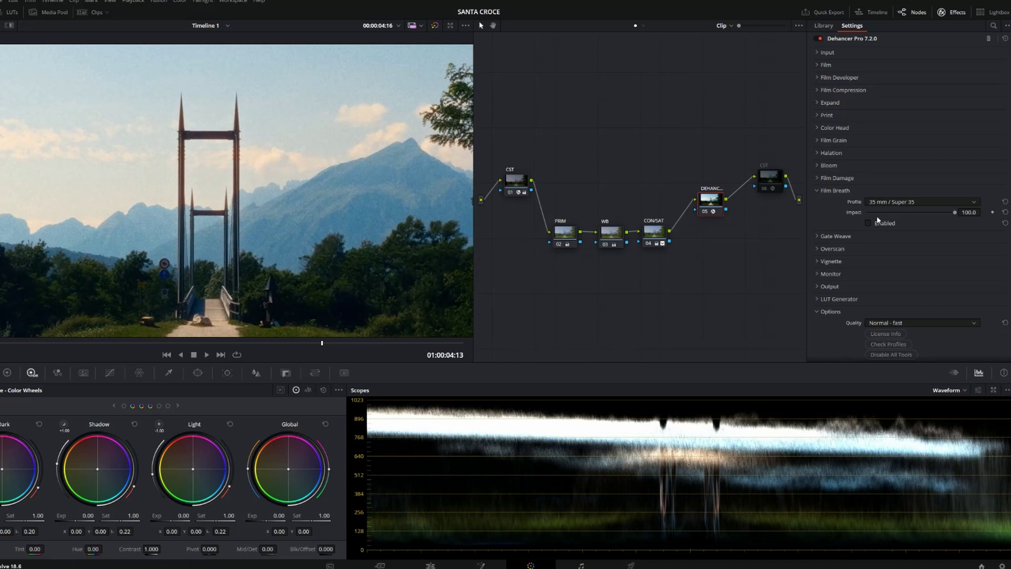
# - Try Film Breath with the 8 mm / Super 8 profile at Impact 100.0 during playback and switch it off again
pyautogui.click(868, 223)
pyautogui.press('space')
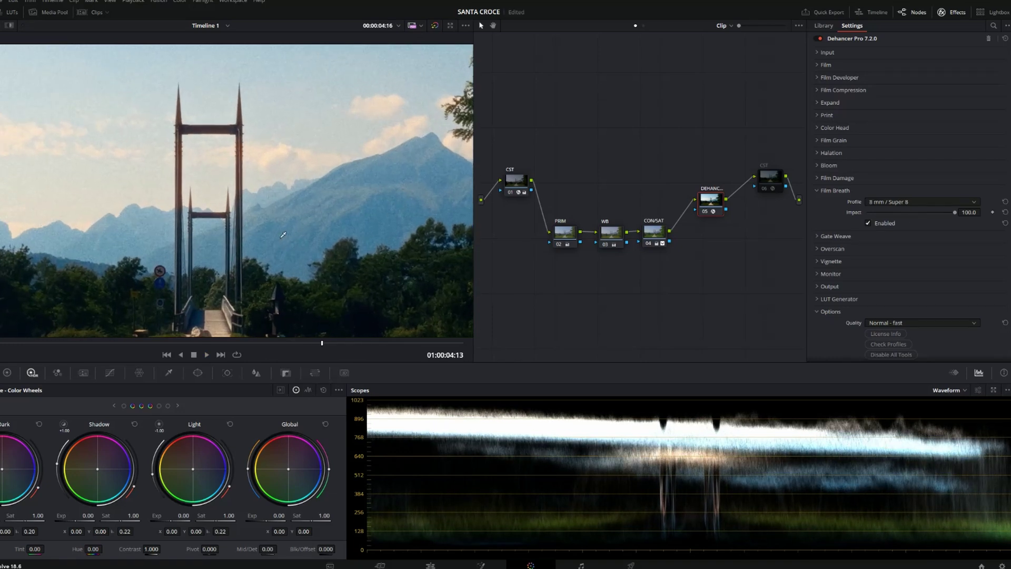
pyautogui.press('space')
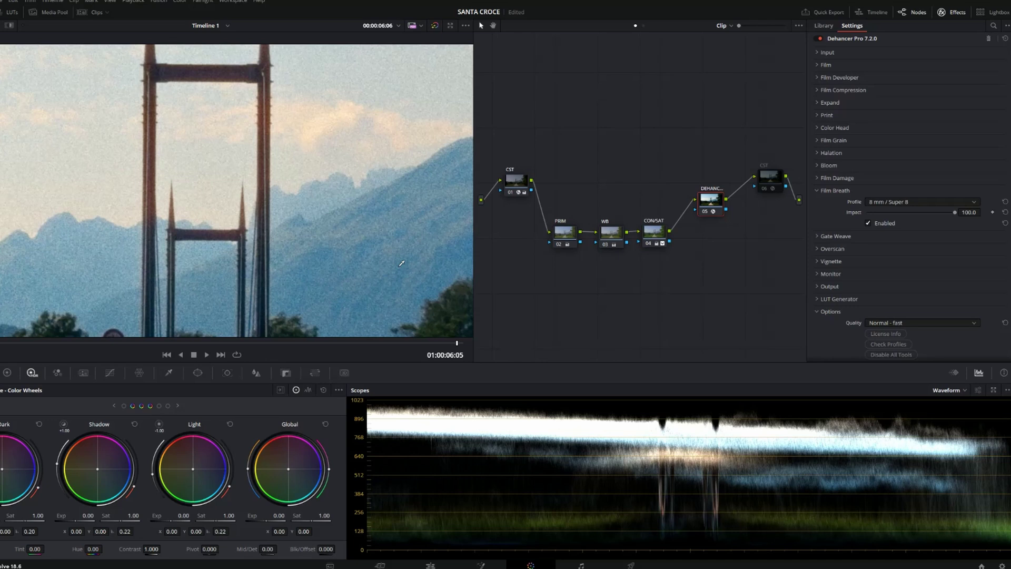
pyautogui.scroll(-5, 296, 287)
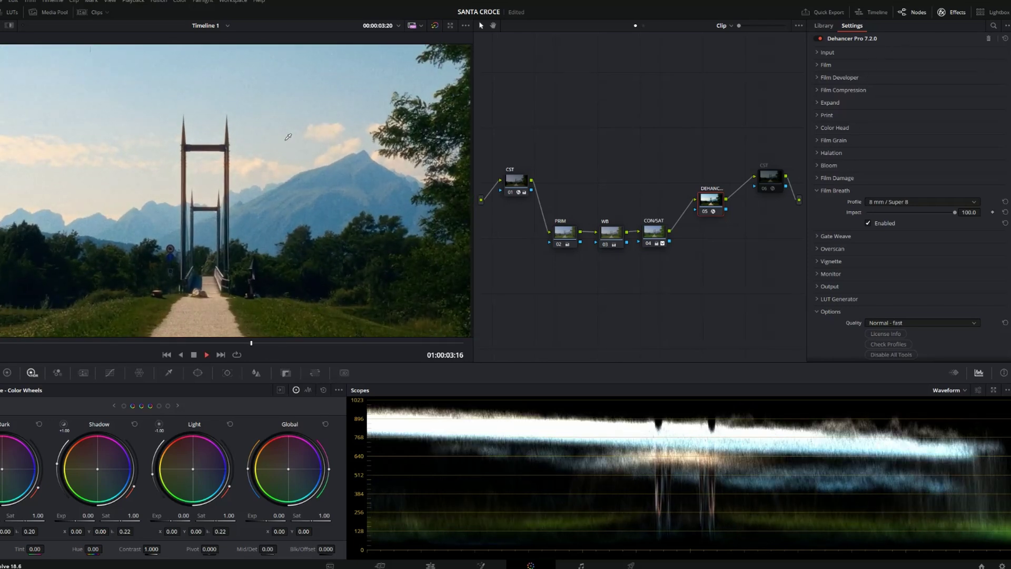
pyautogui.press('space')
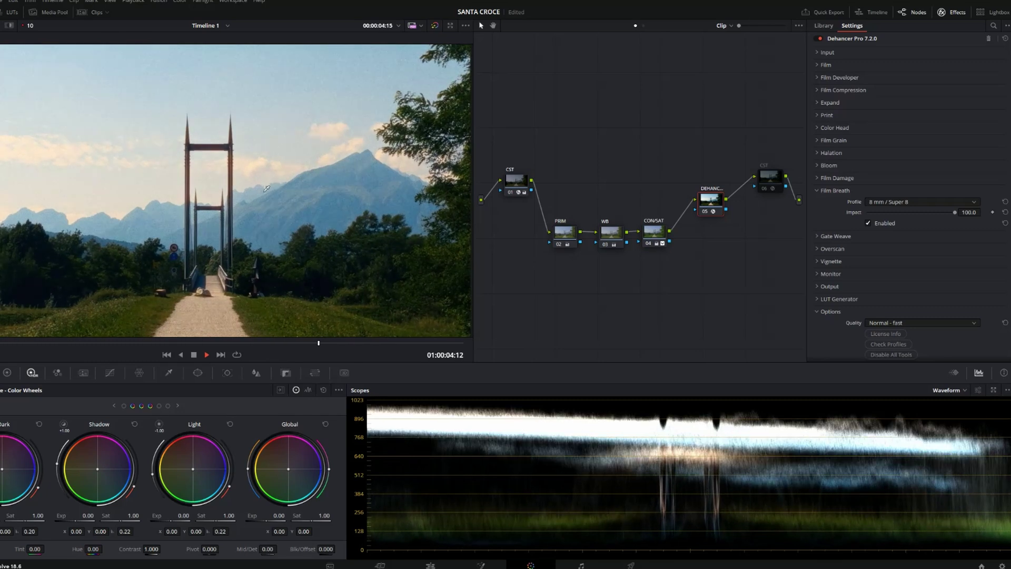
pyautogui.press('space')
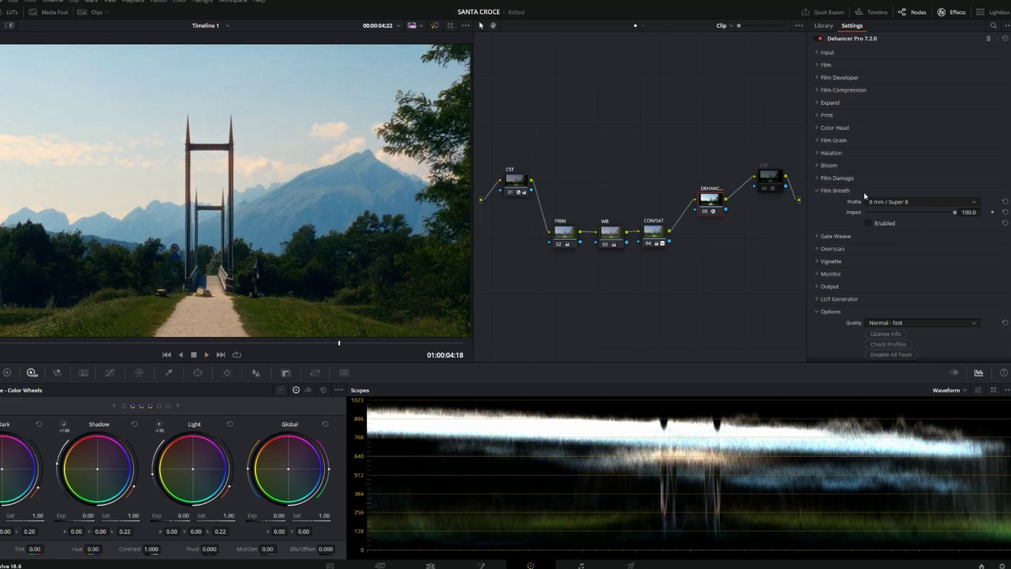
pyautogui.click(863, 192)
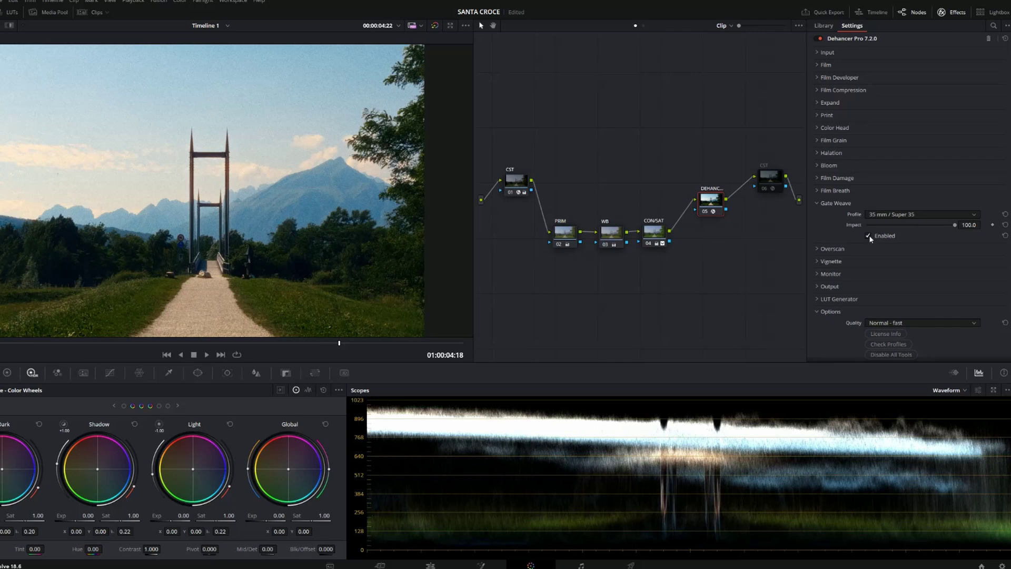
# - Preview Gate Weave with the 8 mm / Super 8 profile, then use 35 mm / Super 35 with Impact 32.4
pyautogui.moveTo(276, 343); pyautogui.dragTo(311, 348)
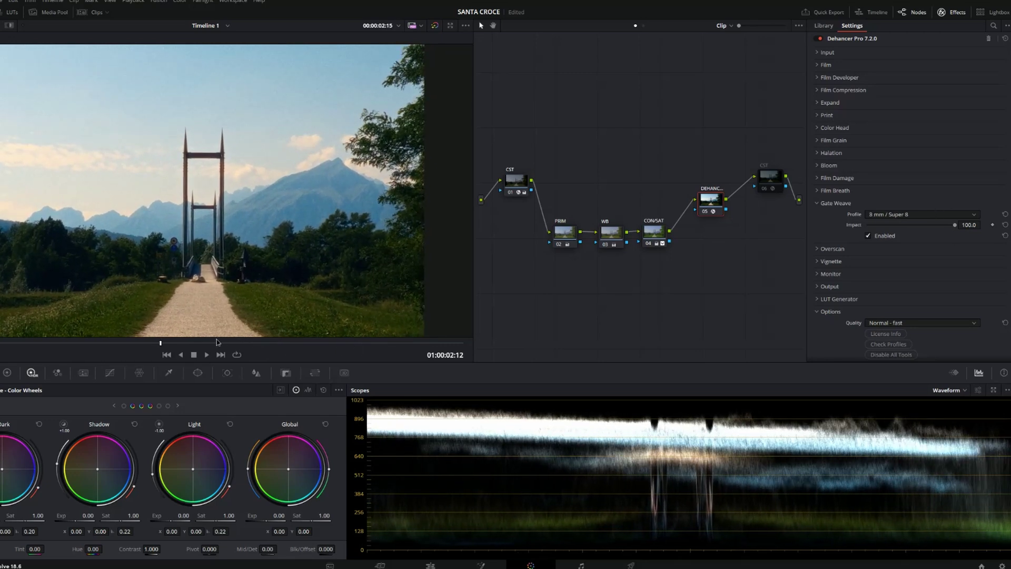
pyautogui.moveTo(223, 341); pyautogui.dragTo(401, 347)
pyautogui.press('space')
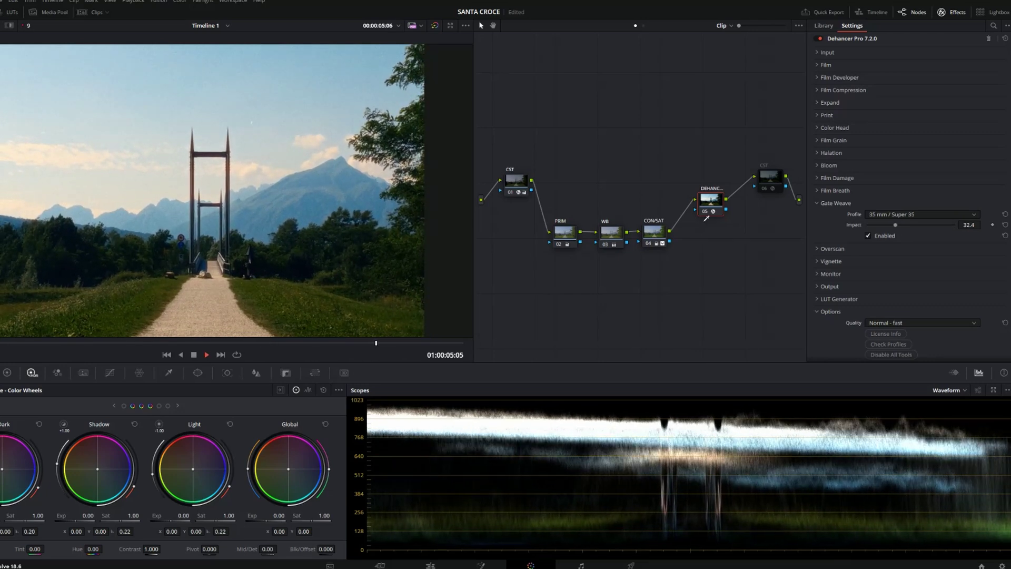
pyautogui.click(851, 204)
# - Try Overscan with the Ultra 16mm 1.85:1 and Super 8mm 1.33:1 gate types and set Scale to 13.8
pyautogui.click(835, 215)
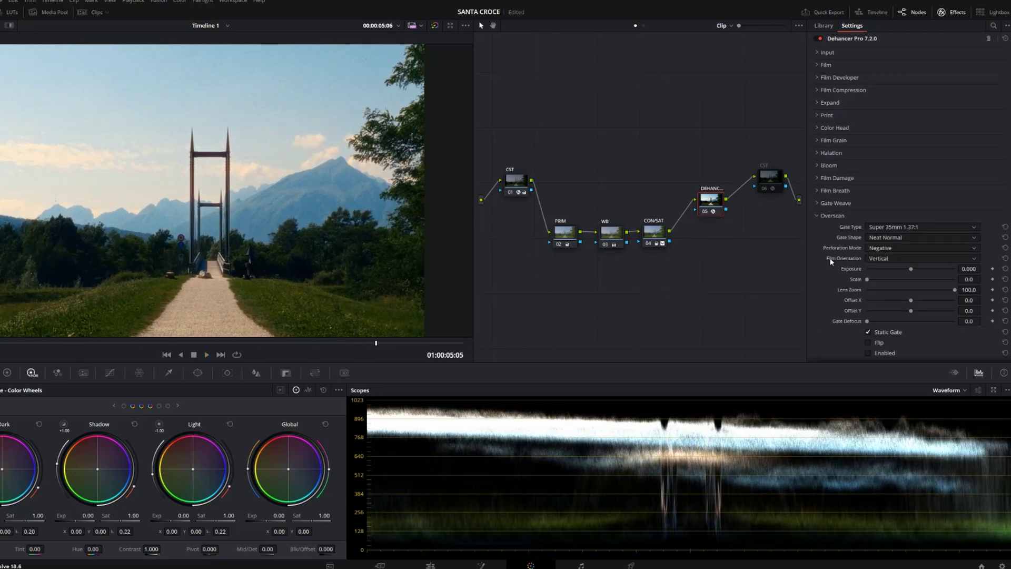
pyautogui.scroll(-2, 833, 271)
pyautogui.scroll(-3, 832, 271)
pyautogui.click(868, 278)
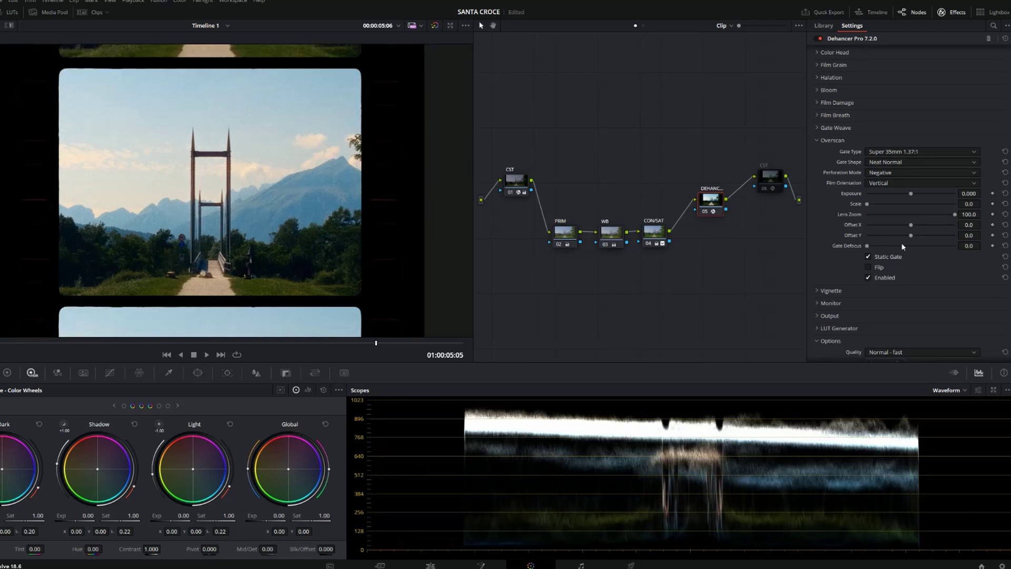
pyautogui.click(892, 165)
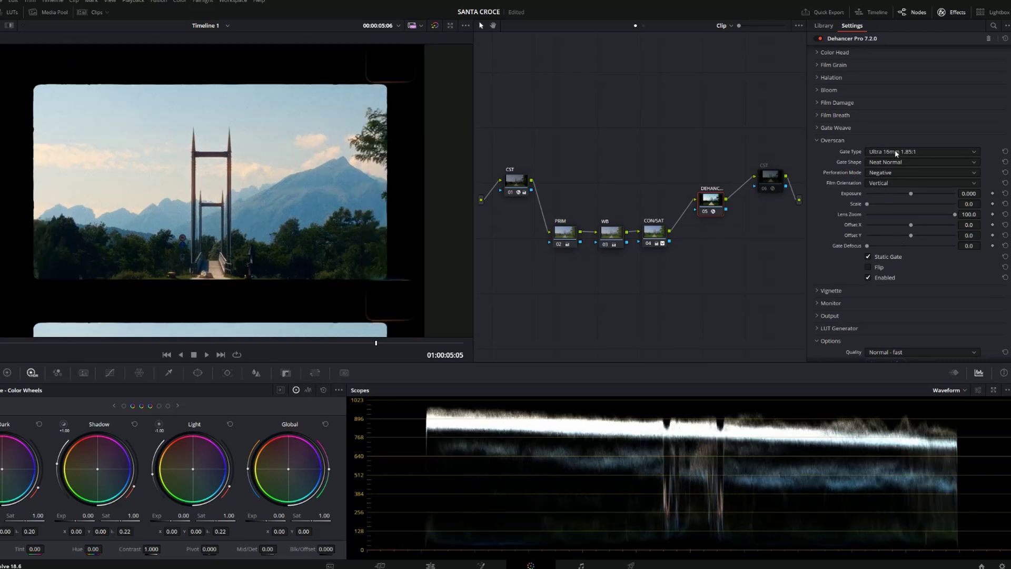
pyautogui.click(895, 152)
pyautogui.click(897, 162)
pyautogui.moveTo(868, 207); pyautogui.dragTo(887, 209)
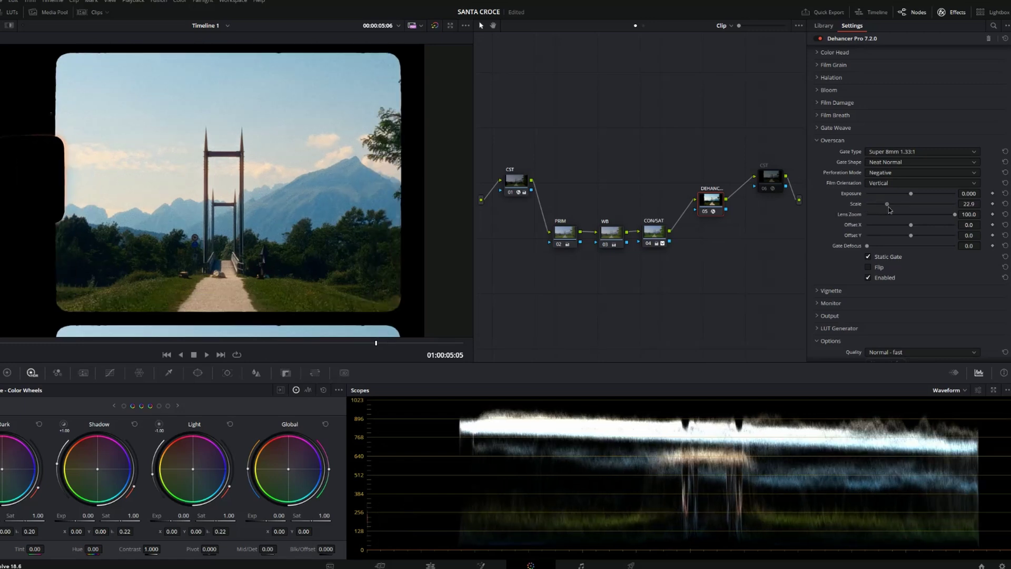
# - Try flipping the Overscan frame and turning off Static Gate on other frames, and disable Overscan
pyautogui.click(868, 267)
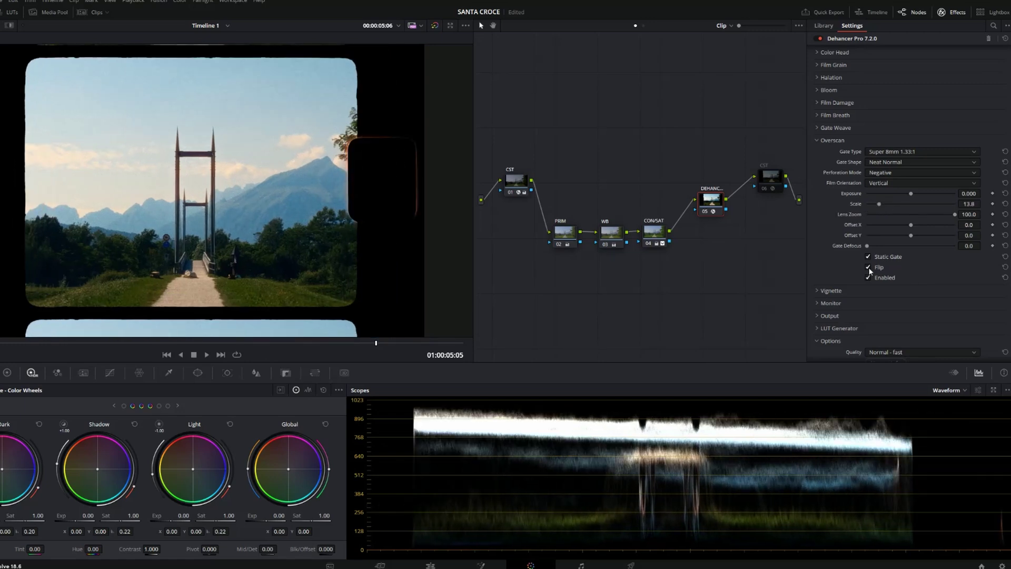
pyautogui.click(867, 267)
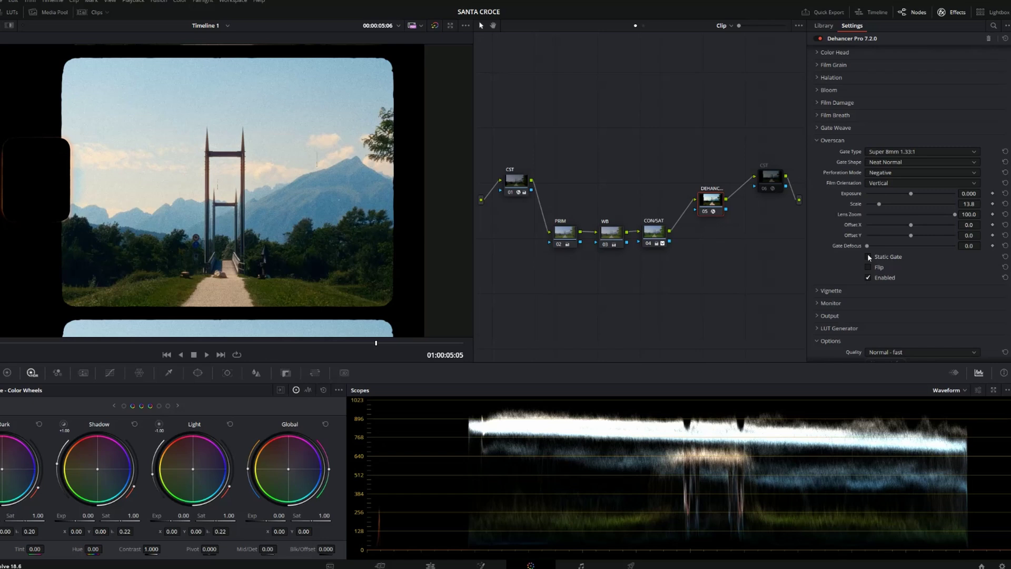
pyautogui.click(867, 255)
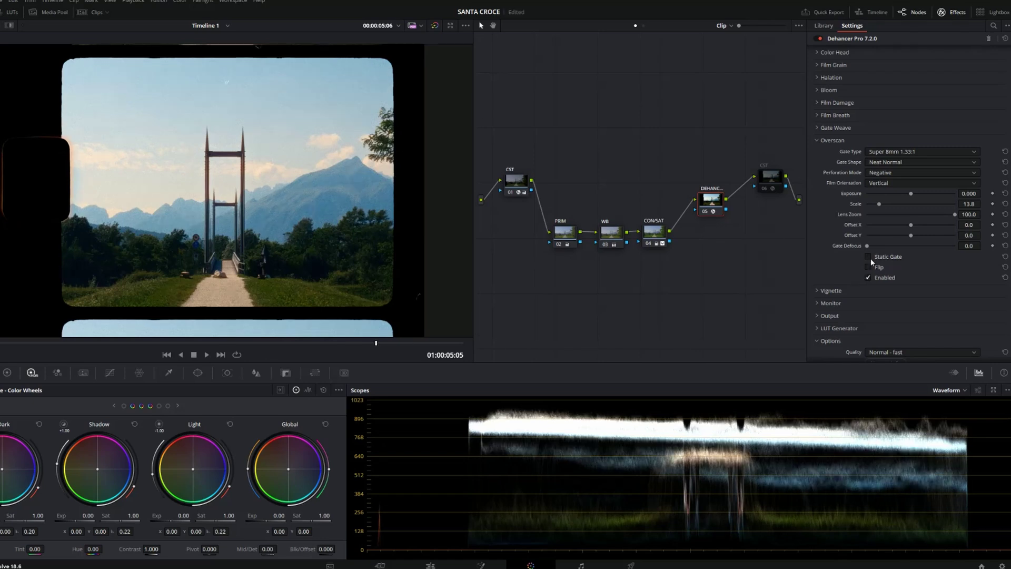
pyautogui.moveTo(362, 343); pyautogui.dragTo(300, 345)
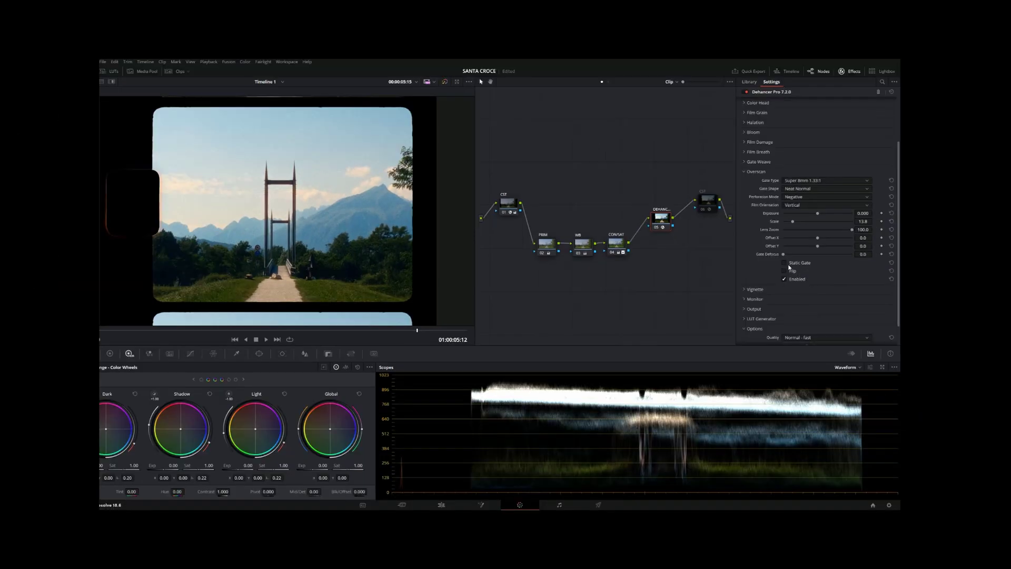
pyautogui.click(756, 171)
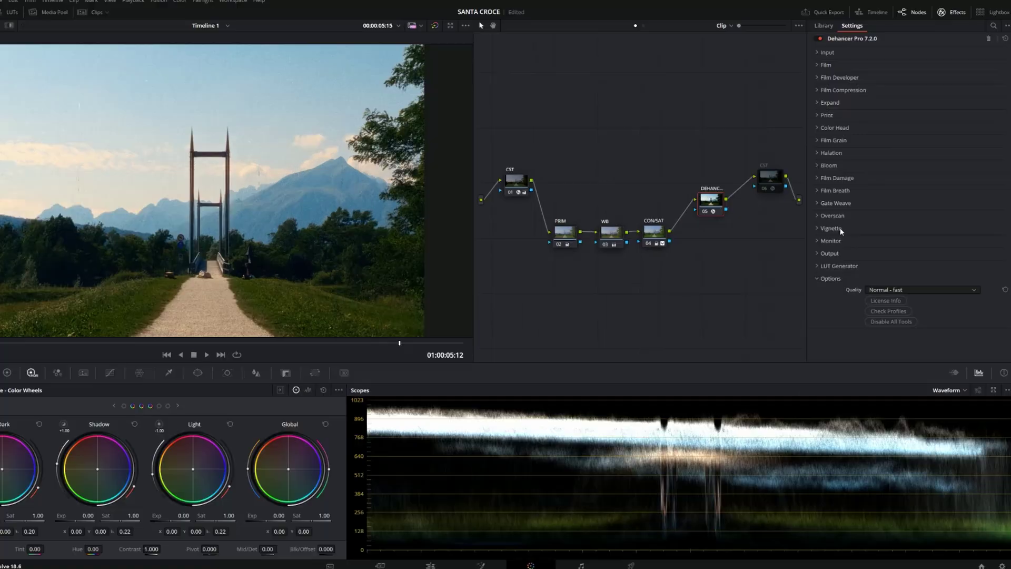
# - Try a Vignette in Mask Mode with Exposure 0.248 and Size 59.5
pyautogui.click(755, 241)
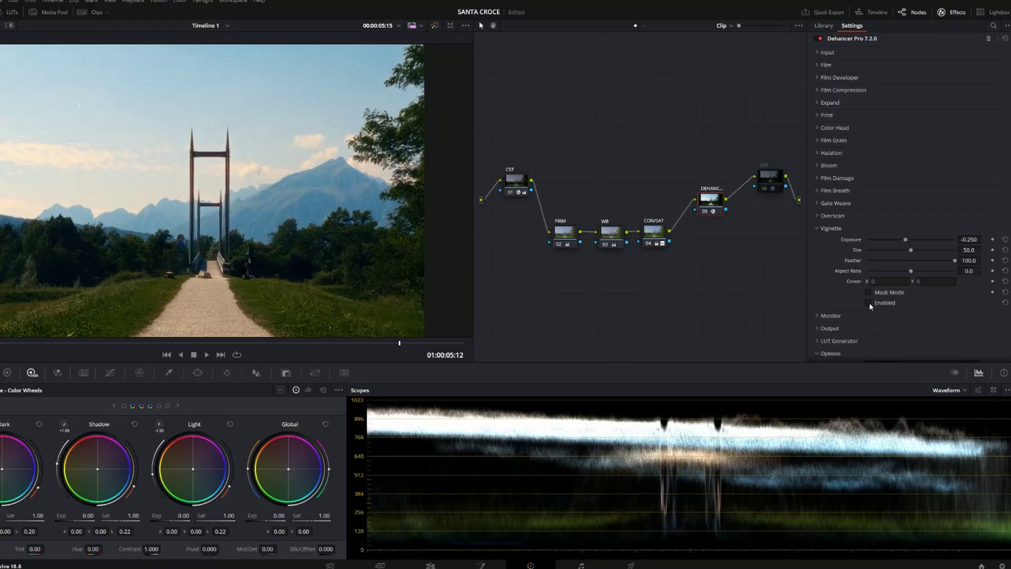
pyautogui.click(869, 302)
pyautogui.moveTo(905, 239); pyautogui.dragTo(900, 241)
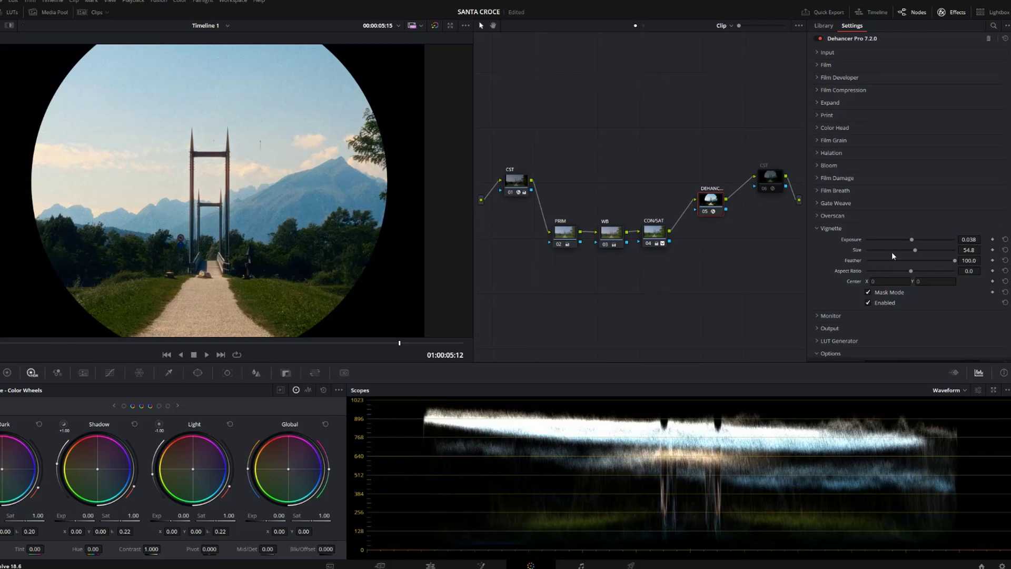
pyautogui.moveTo(913, 242); pyautogui.dragTo(927, 251)
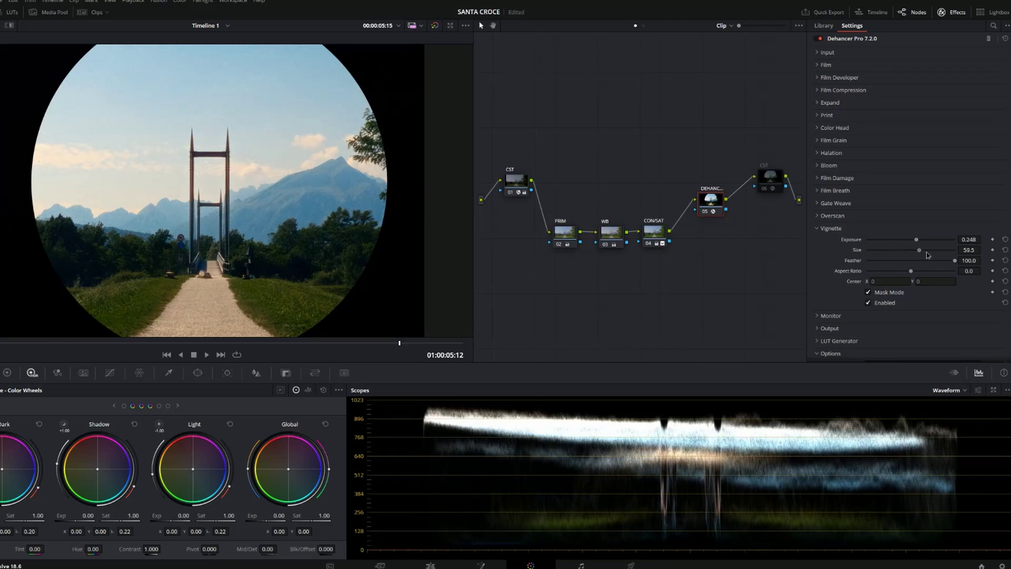
pyautogui.click(868, 293)
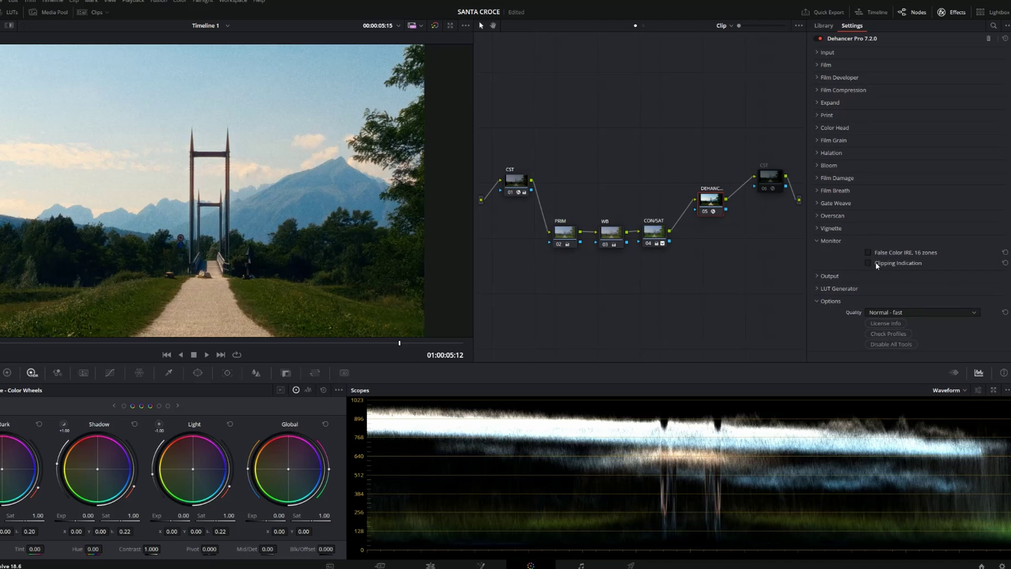
# - Preview the image with the False Color IRE, 16 zones monitor option
pyautogui.click(868, 254)
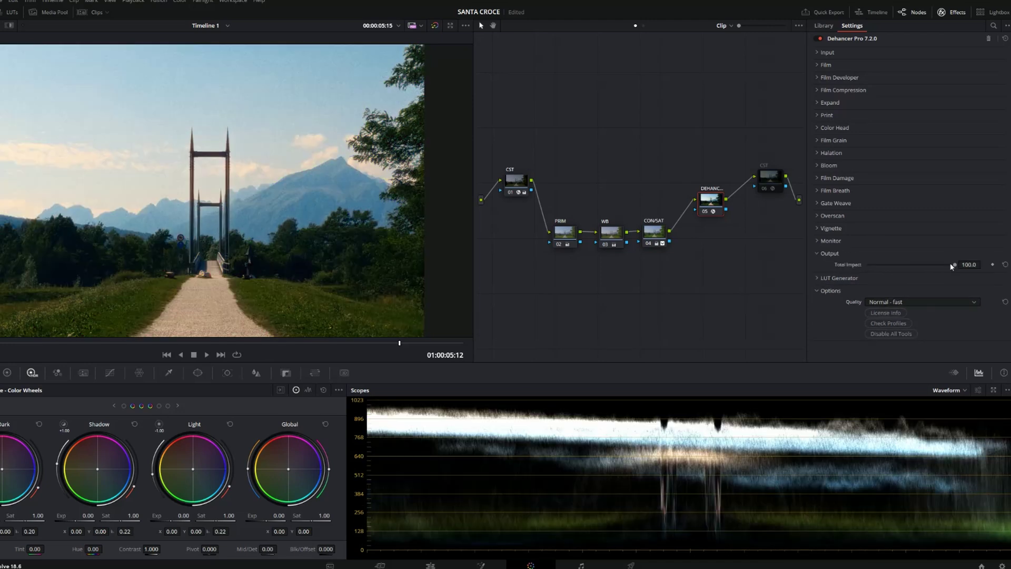
# - Try lowering Dehancer's Total Impact, reset it to 100, and check the LUT Generator options
pyautogui.moveTo(954, 266); pyautogui.dragTo(916, 274)
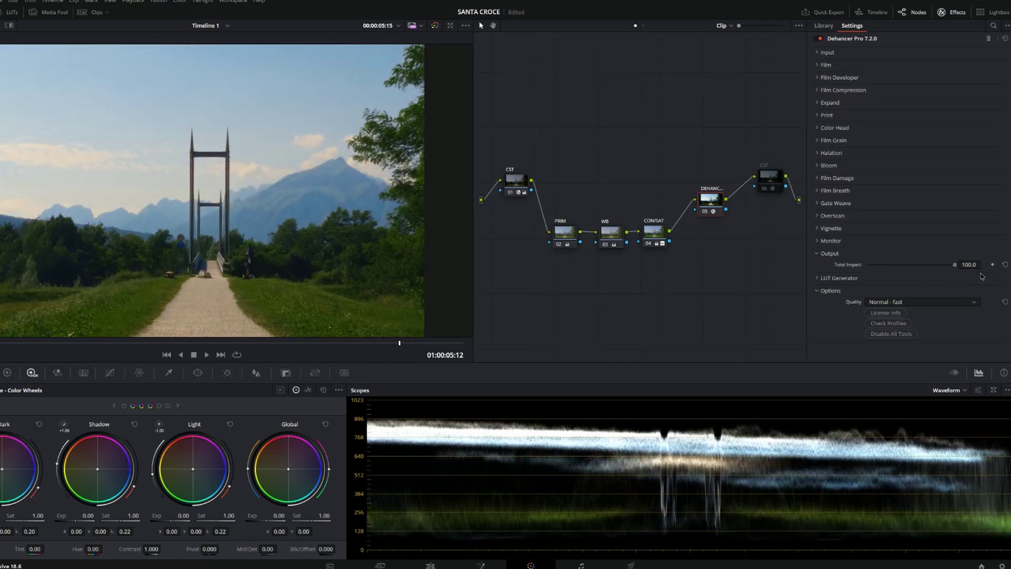
pyautogui.click(829, 253)
pyautogui.click(846, 265)
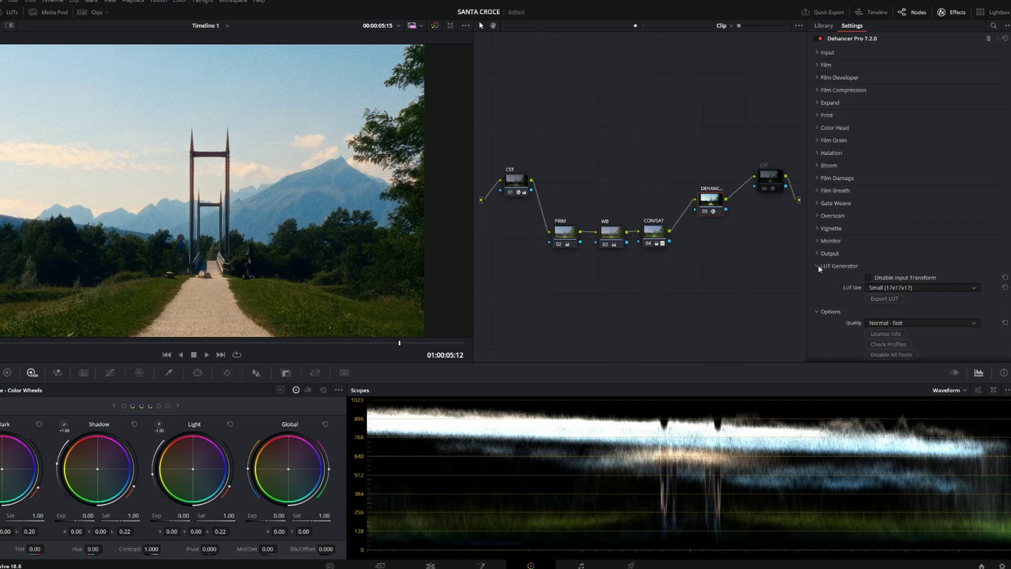
pyautogui.click(835, 265)
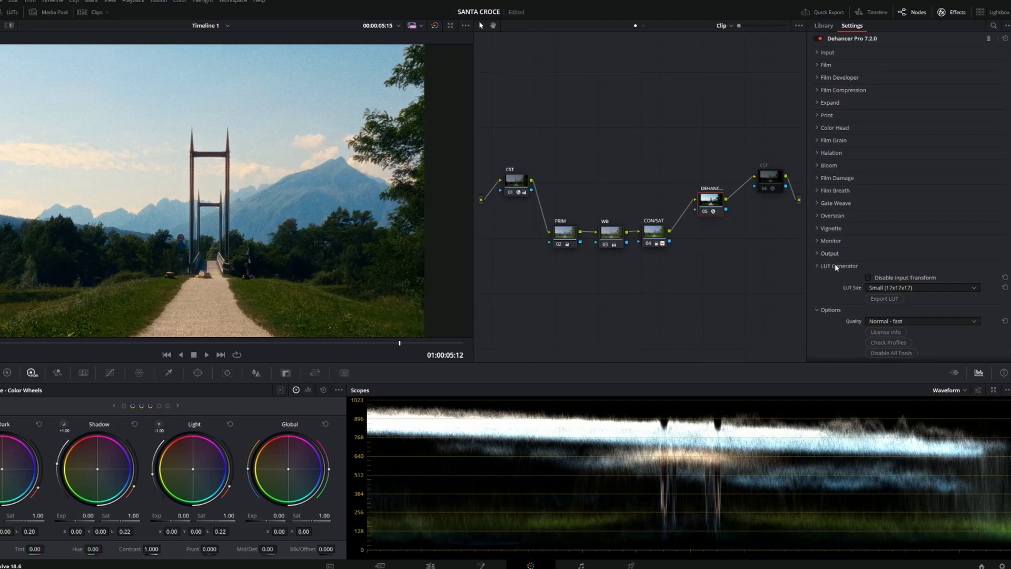
# - Compare the bridge shot with the Dehancer node disabled and enabled, and show its Input settings
pyautogui.hotkey('ctrl', 'd')
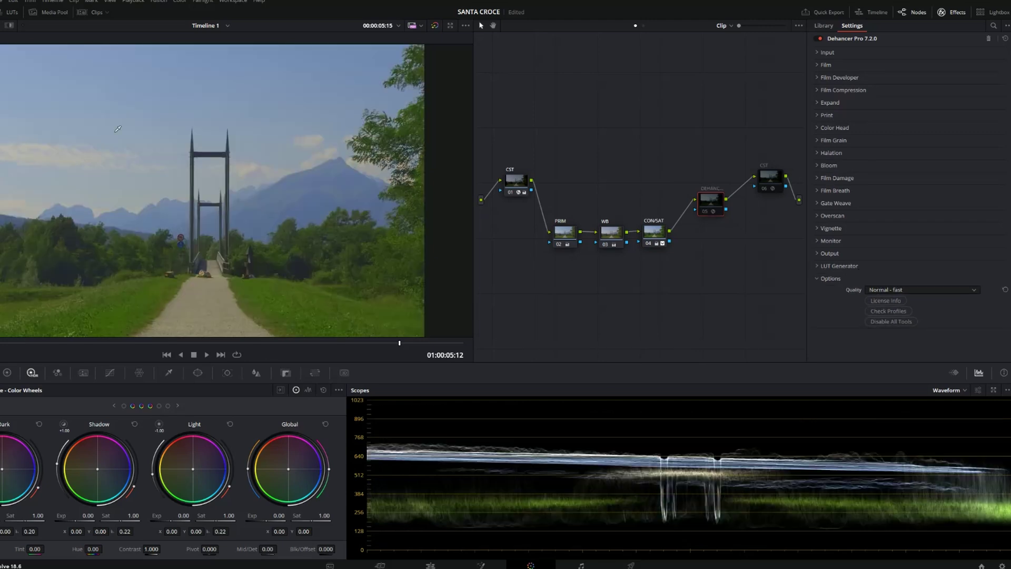
pyautogui.click(705, 211)
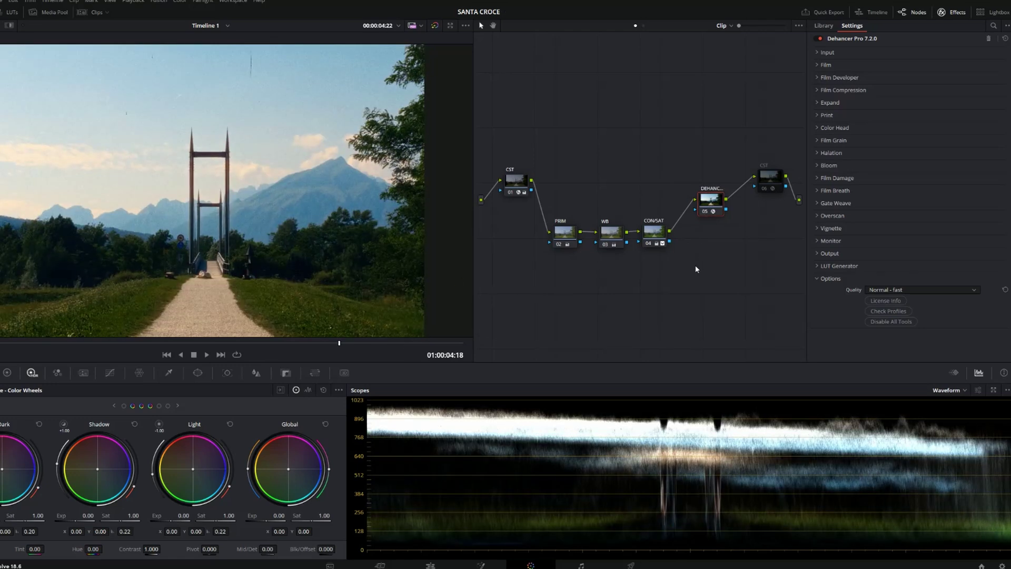
pyautogui.click(842, 54)
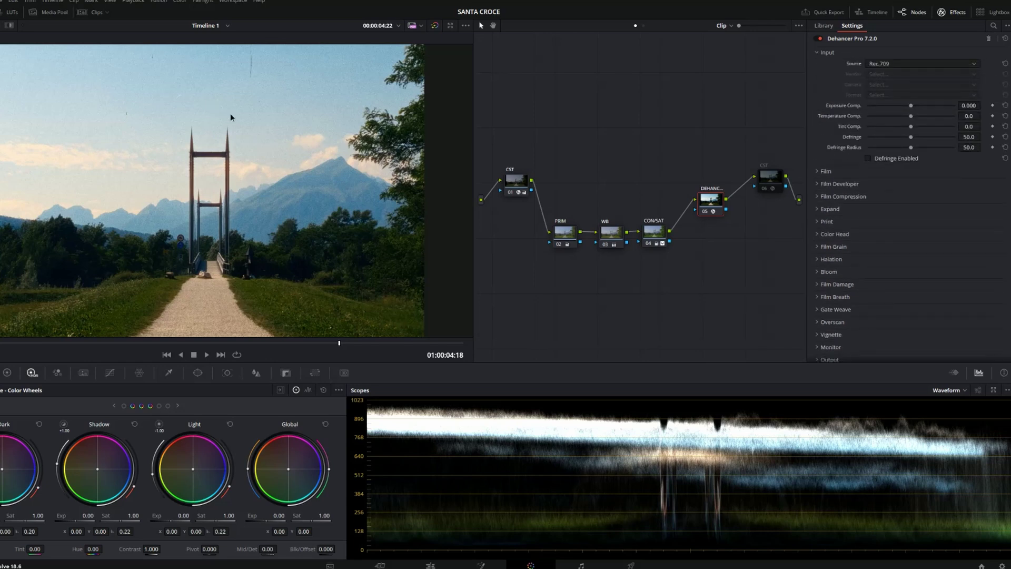
# - Show the saved grade stills and add the wayside shrine clip to the timeline from the Cut page
pyautogui.click(1, 12)
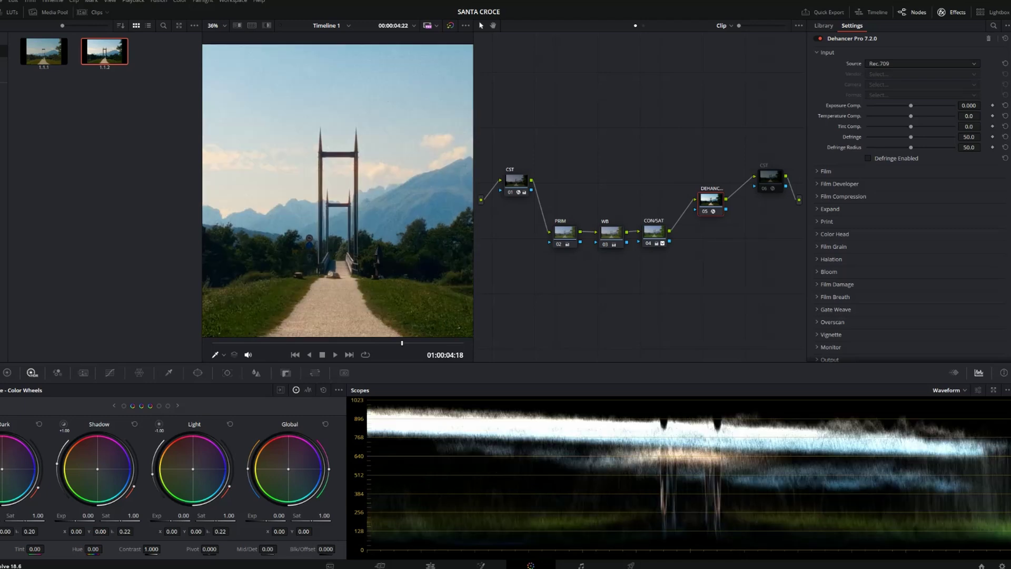
pyautogui.moveTo(112, 54)
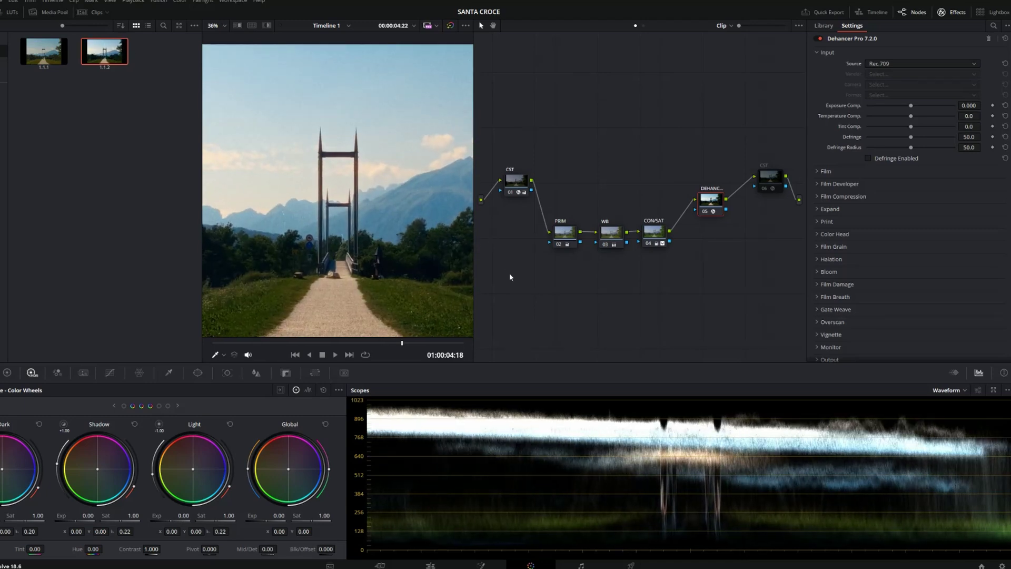
pyautogui.click(91, 12)
pyautogui.click(379, 565)
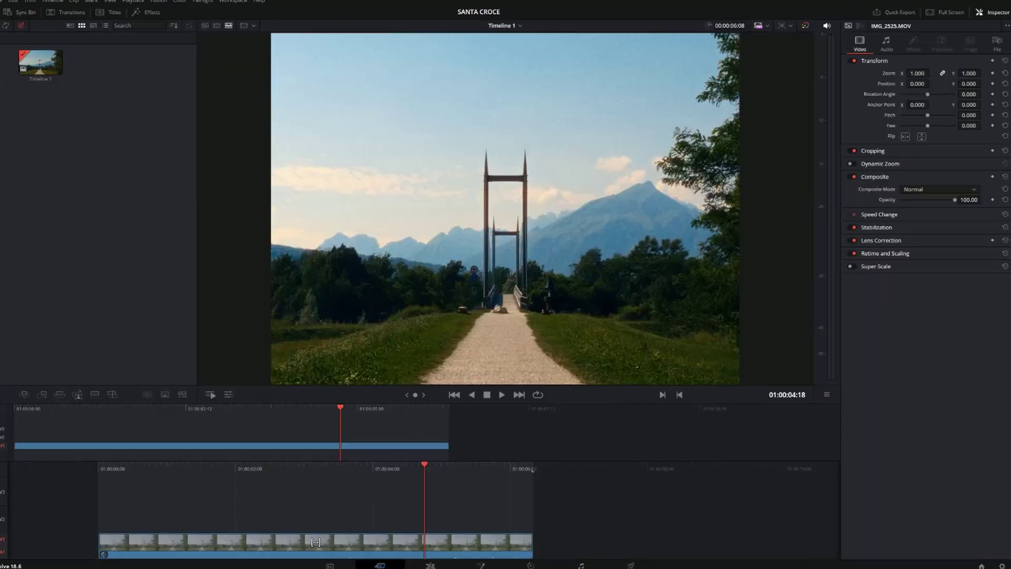
pyautogui.doubleClick(1, 63)
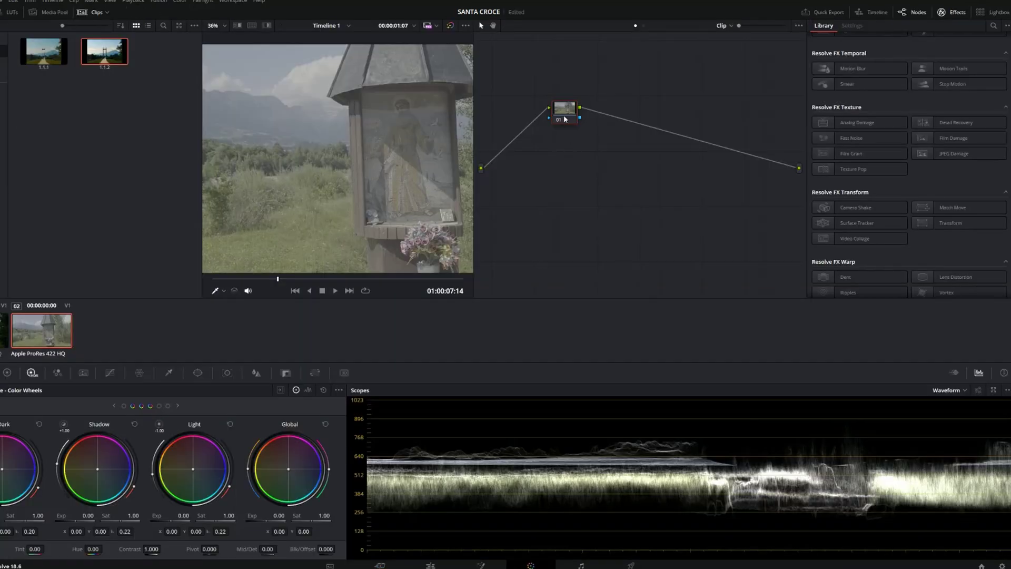
# - Apply the bridge grade from still 1.1.2 to the shrine clip and compare the two graded clips
pyautogui.moveTo(565, 119); pyautogui.dragTo(529, 156)
pyautogui.moveTo(529, 110); pyautogui.dragTo(738, 237)
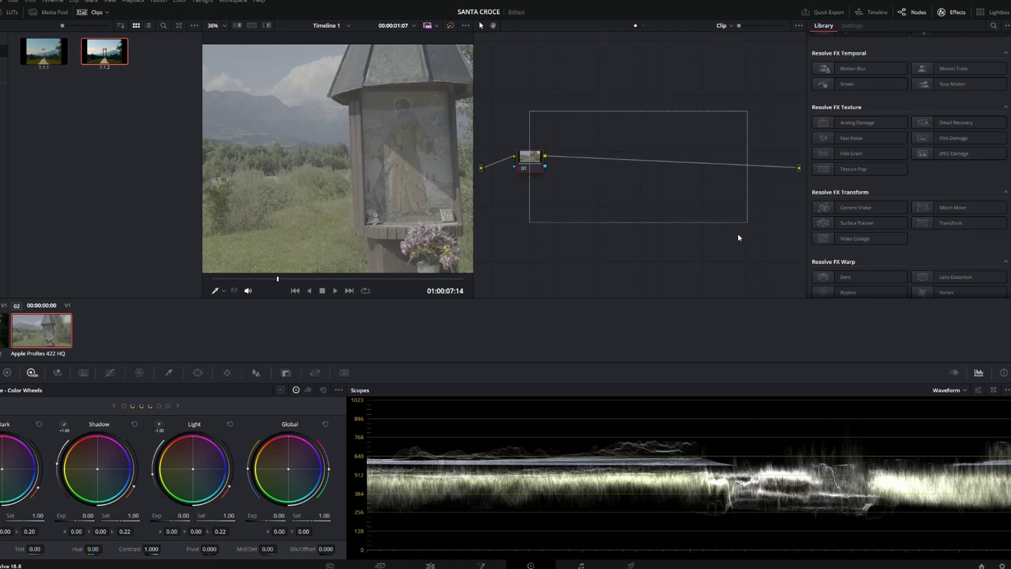
pyautogui.moveTo(528, 161); pyautogui.dragTo(533, 134)
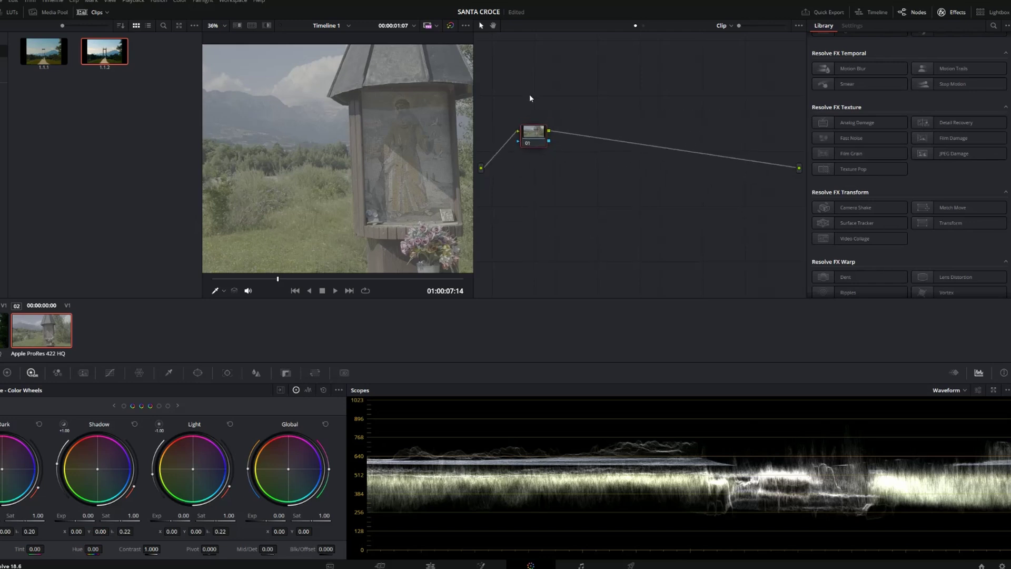
pyautogui.middleClick(105, 59)
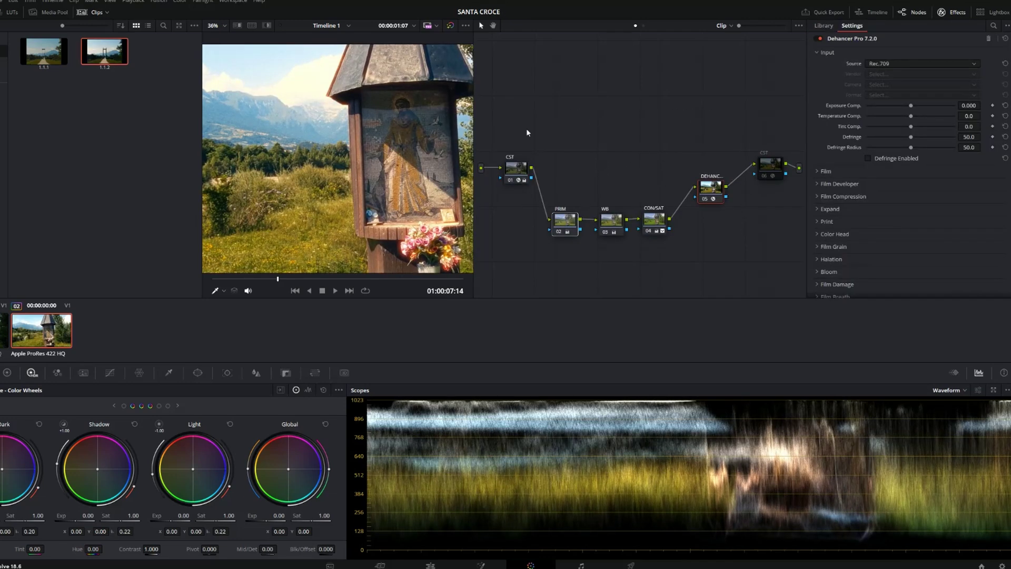
pyautogui.click(3, 332)
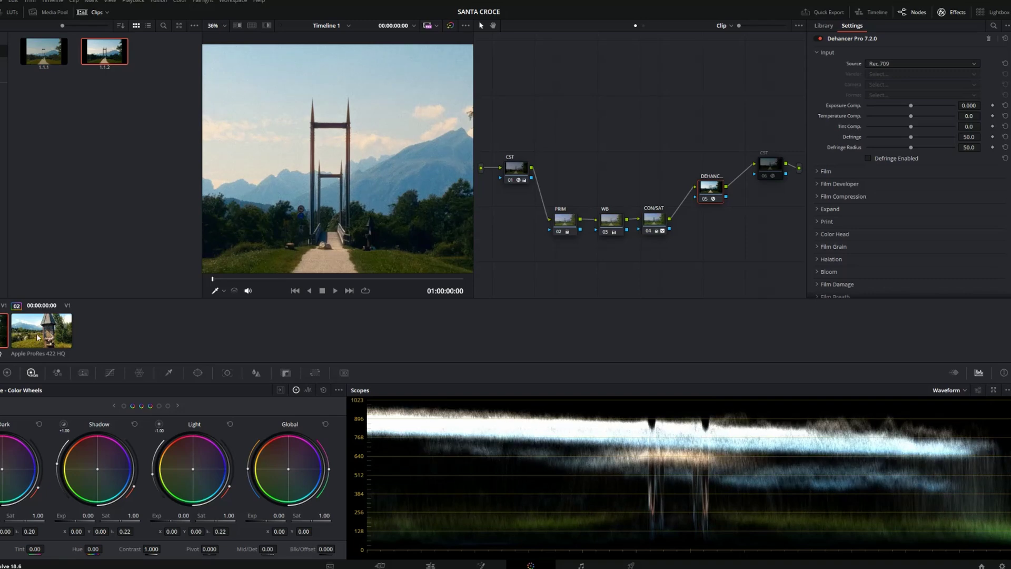
pyautogui.click(37, 333)
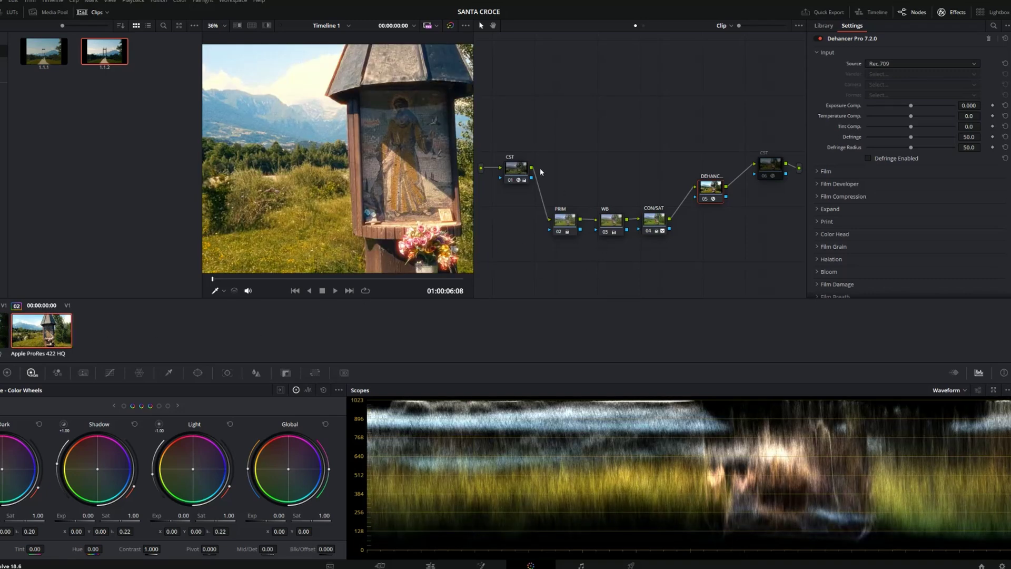
# - Enlarge the viewer and compare the shrine shot without Dehancer, with all grades bypassed, and with the full grade
pyautogui.click(705, 199)
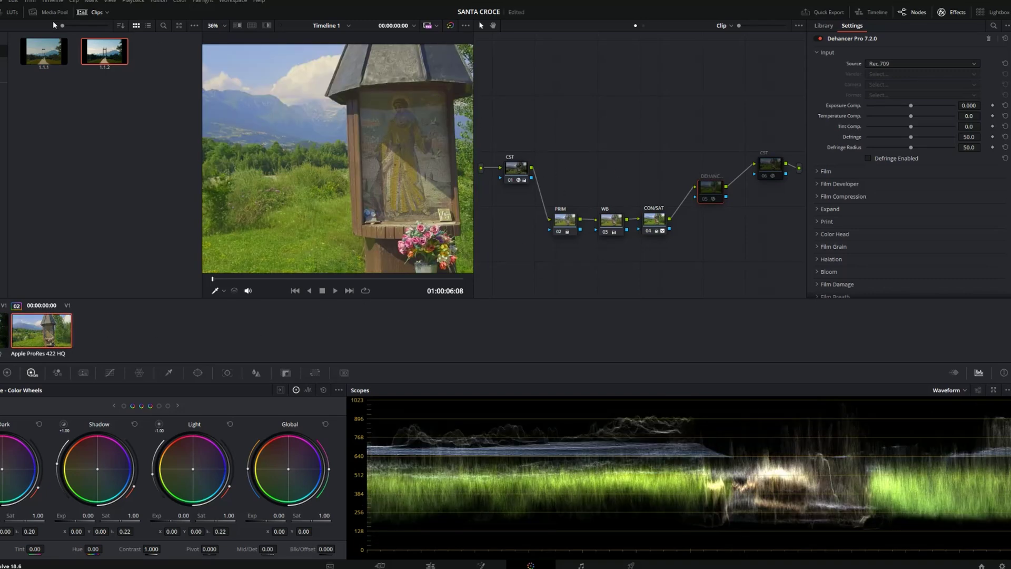
pyautogui.click(1, 12)
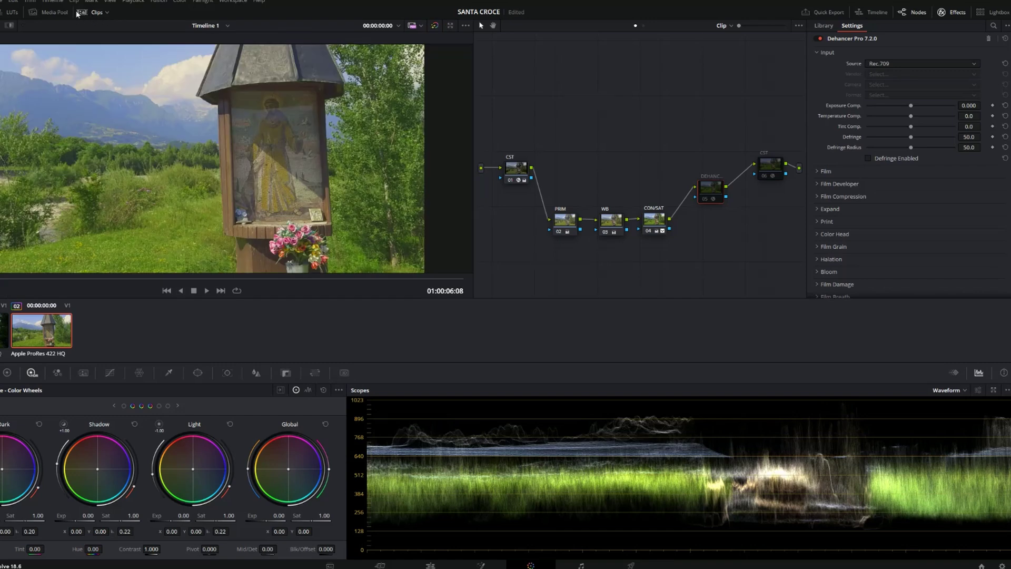
pyautogui.click(82, 13)
pyautogui.click(435, 25)
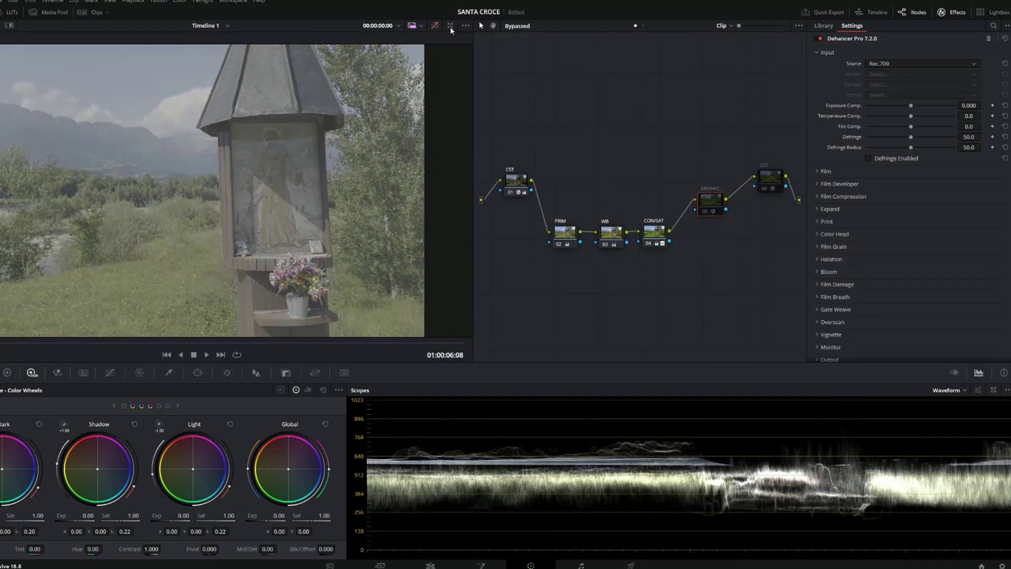
pyautogui.hotkey('shift', 'd')
pyautogui.click(705, 211)
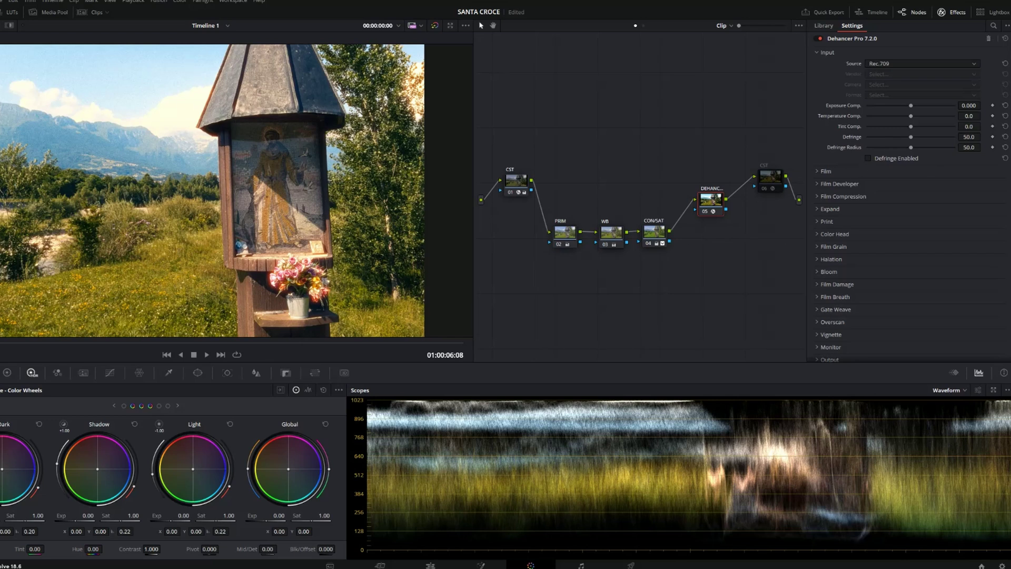
# - On the shrine clip's Dehancer node, set Exposure Comp. to -0.315 and the Expand White Point to 85.7
pyautogui.click(83, 14)
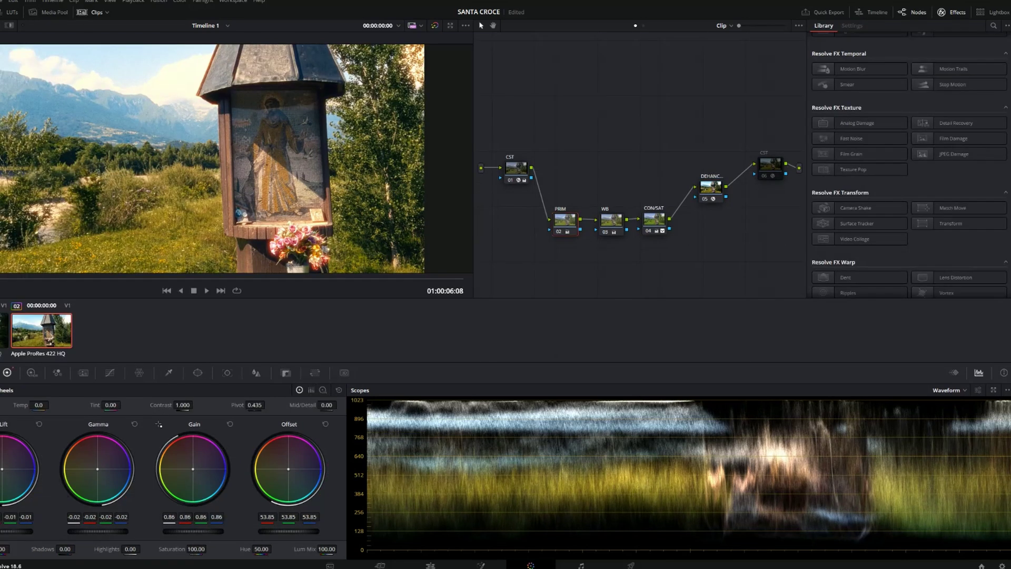
pyautogui.scroll(-1, 908, 161)
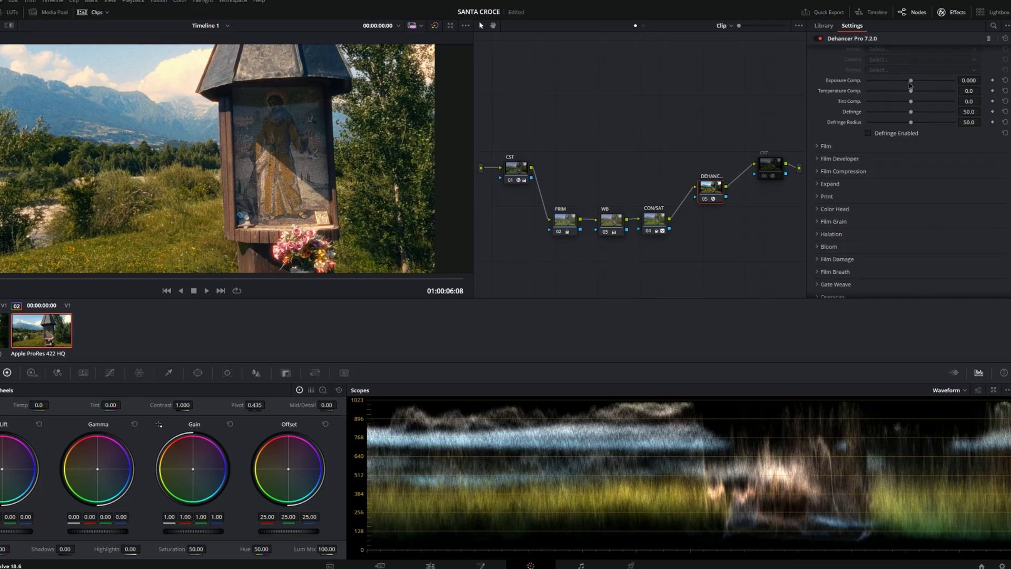
pyautogui.moveTo(911, 80); pyautogui.dragTo(906, 82)
pyautogui.click(830, 183)
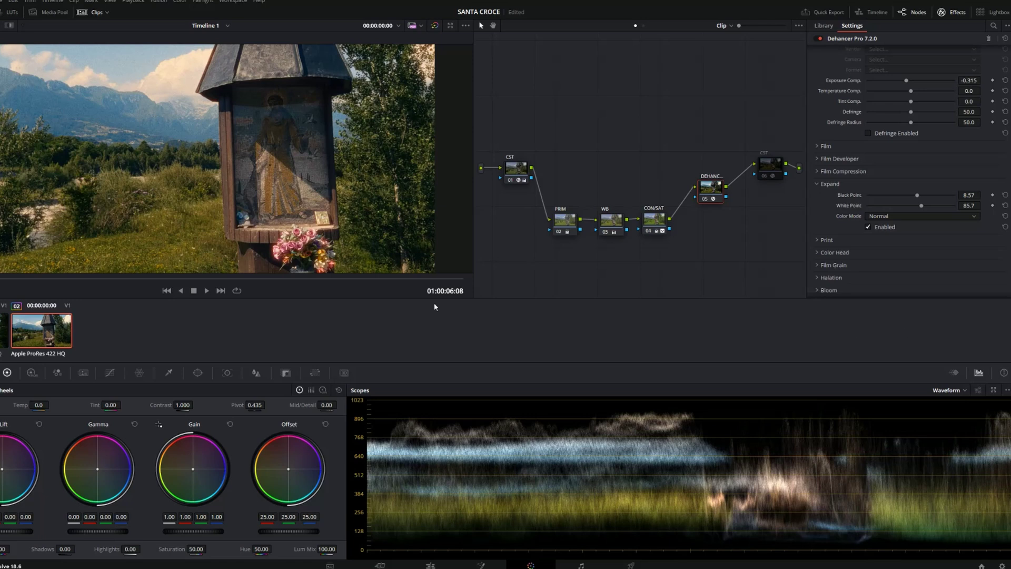
# - Review the graded timeline in an enlarged viewer and view the whole shrine frame on the Deliver page
pyautogui.click(0, 12)
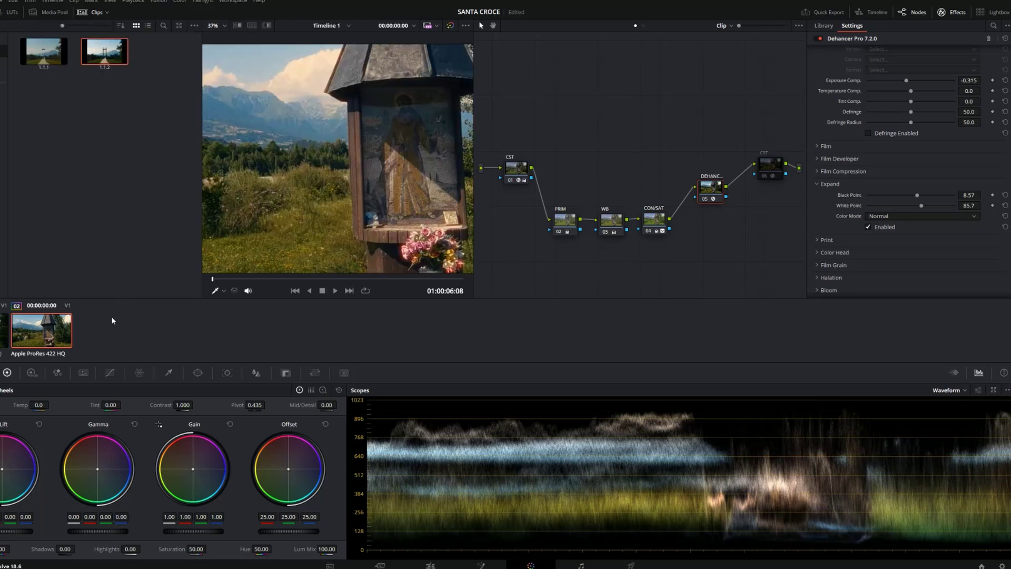
pyautogui.hotkey('alt', 'f')
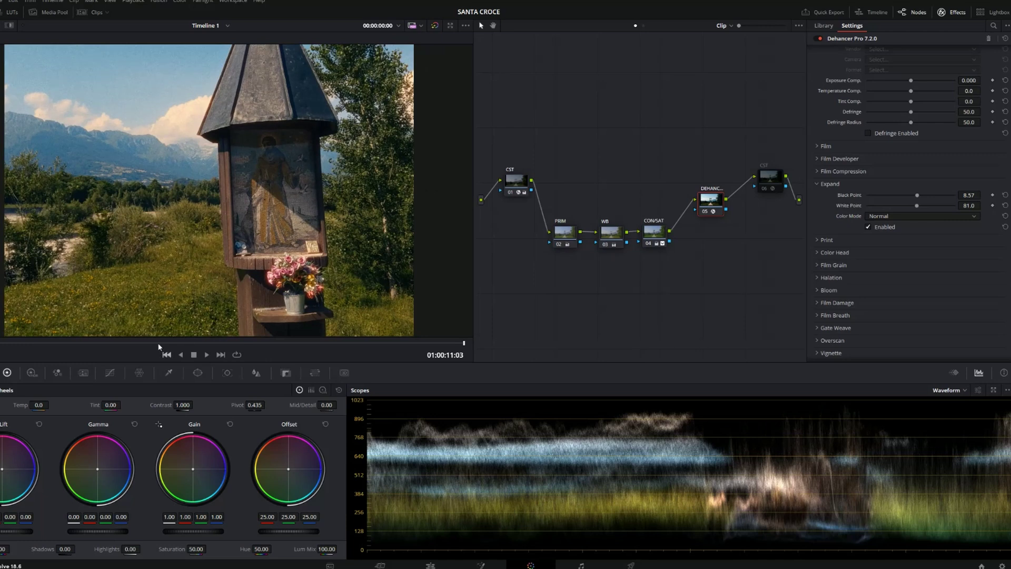
pyautogui.click(159, 343)
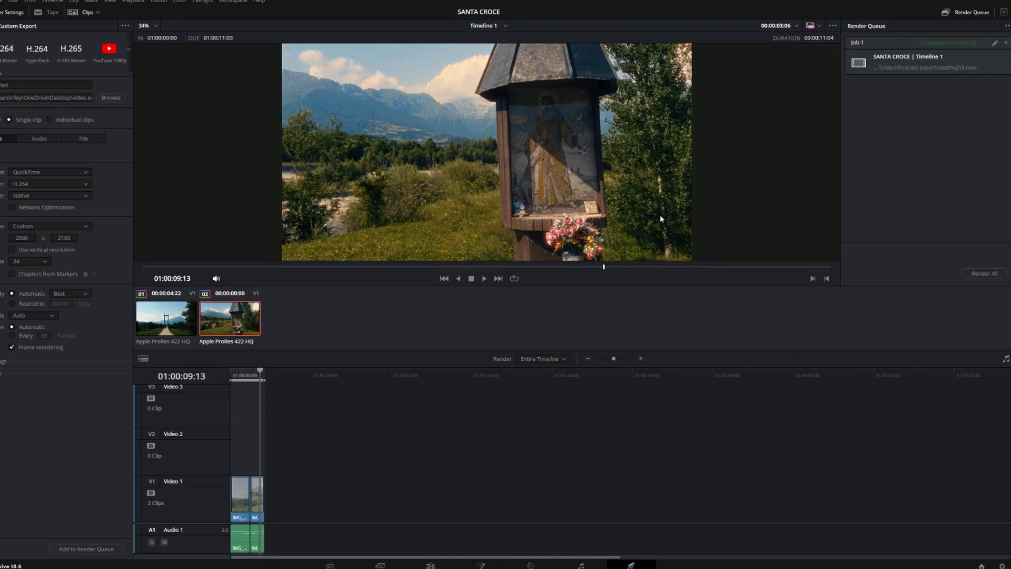
pyautogui.scroll(-3, 659, 213)
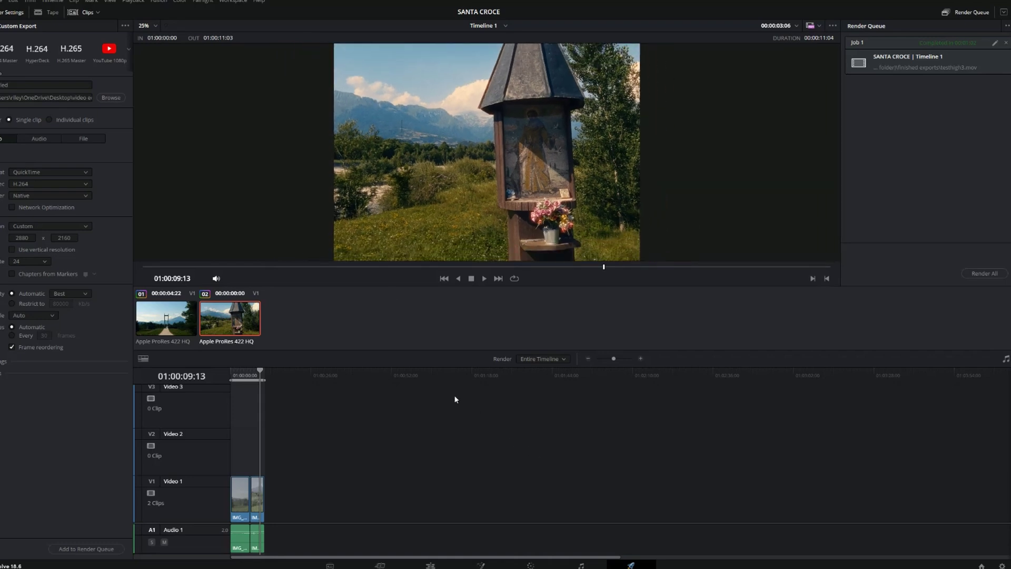